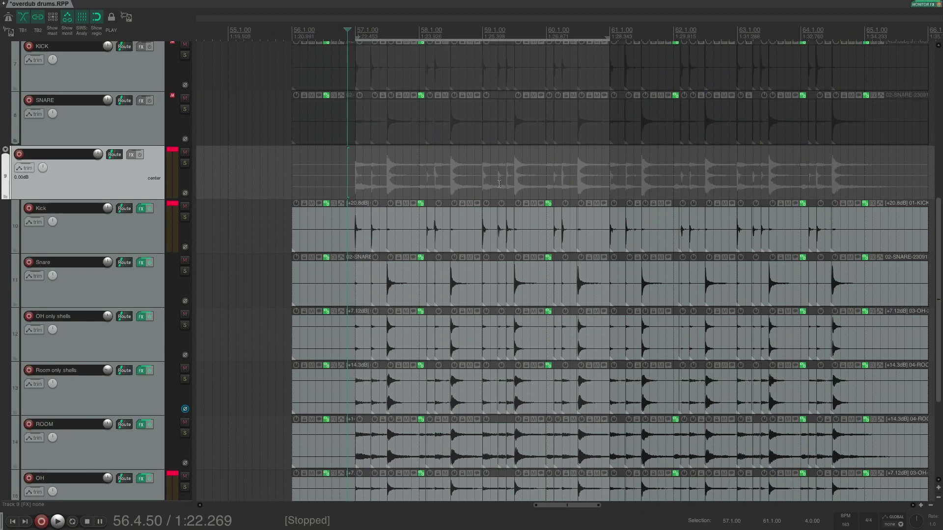
- Play back the drum section from the edit cursor to hear the current mix
key("space")
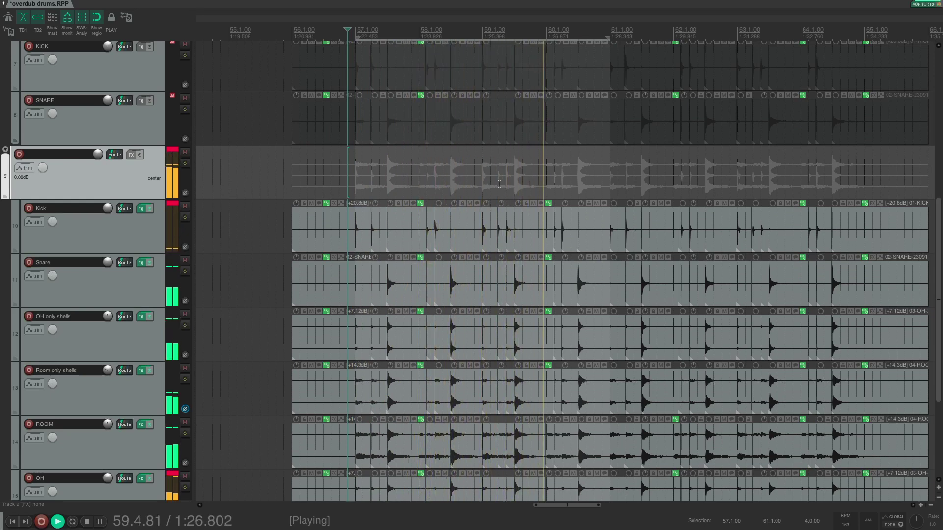
key("space")
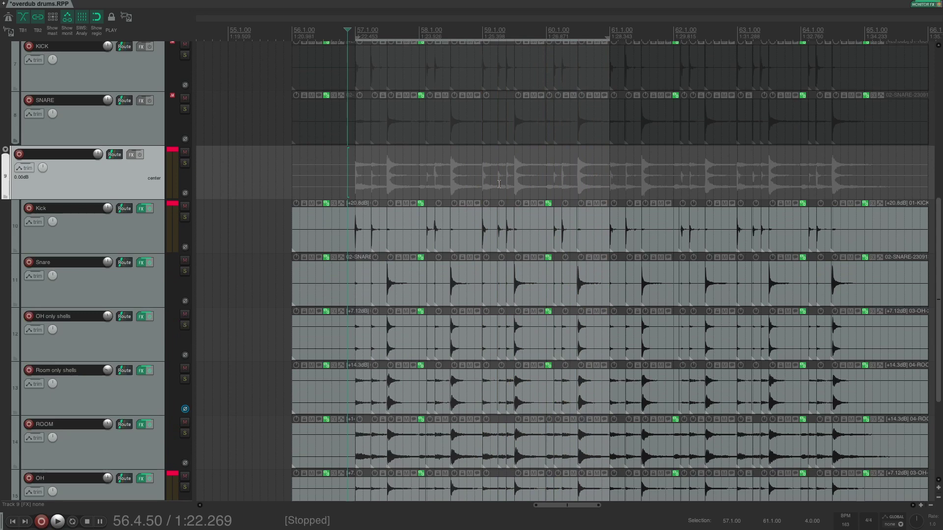
scroll(224, 168, "left", 1)
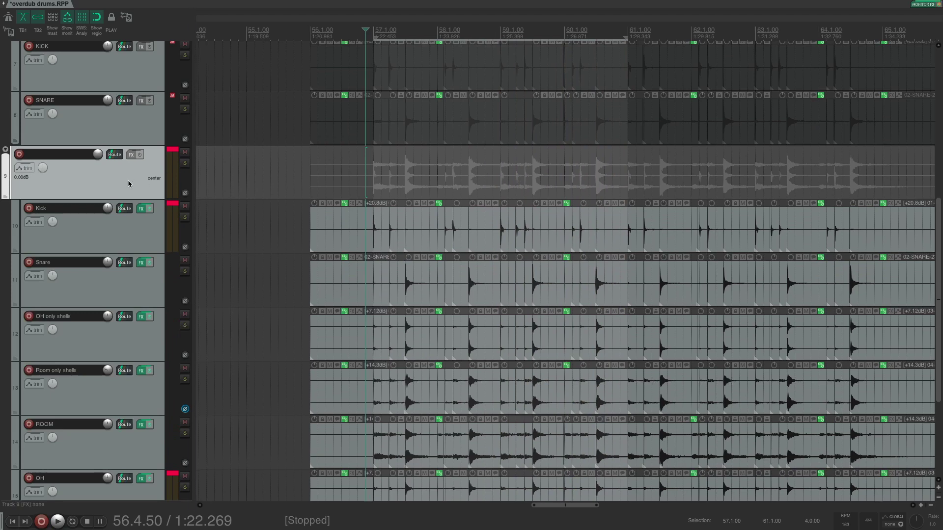
- Insert a new track above the Kick track and create a send from Kick to it
key("ctrl+t")
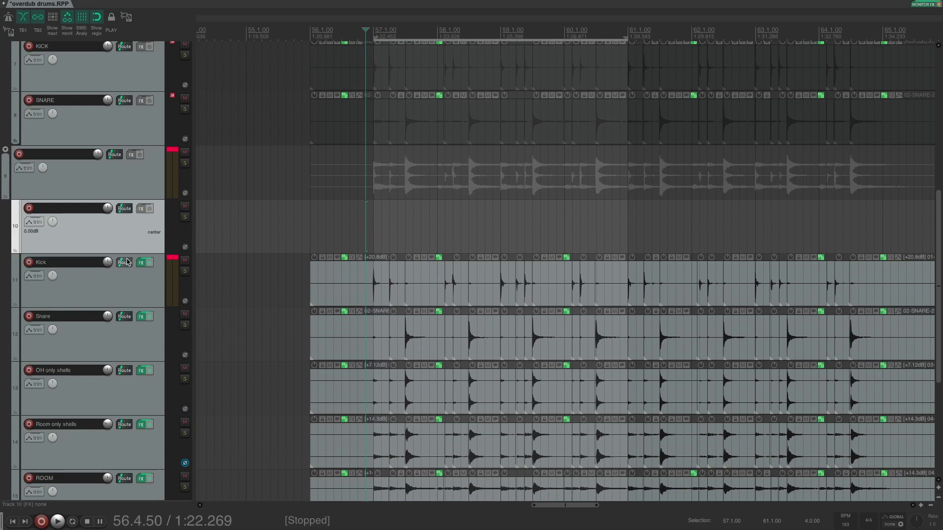
left_click_drag(122, 220, 123, 211)
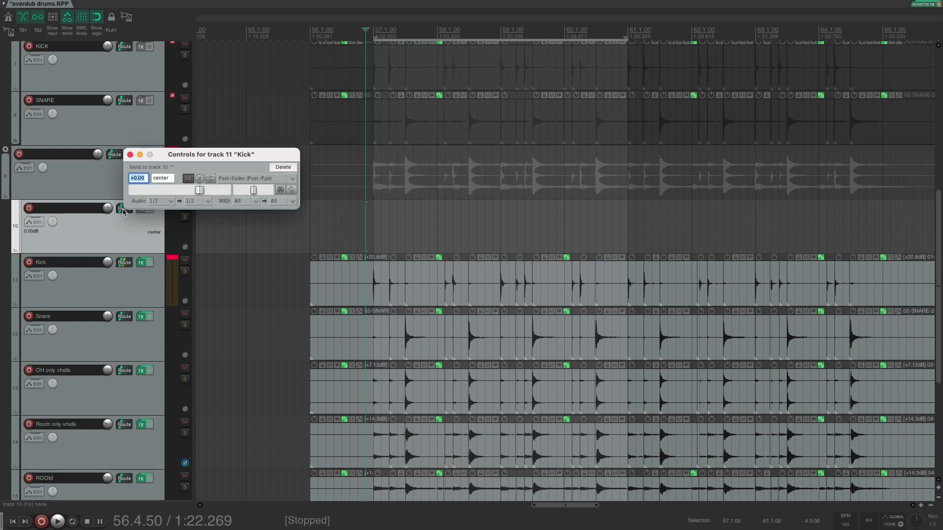
left_click(131, 155)
- Name the new track Trigger Kick
double_click(76, 209)
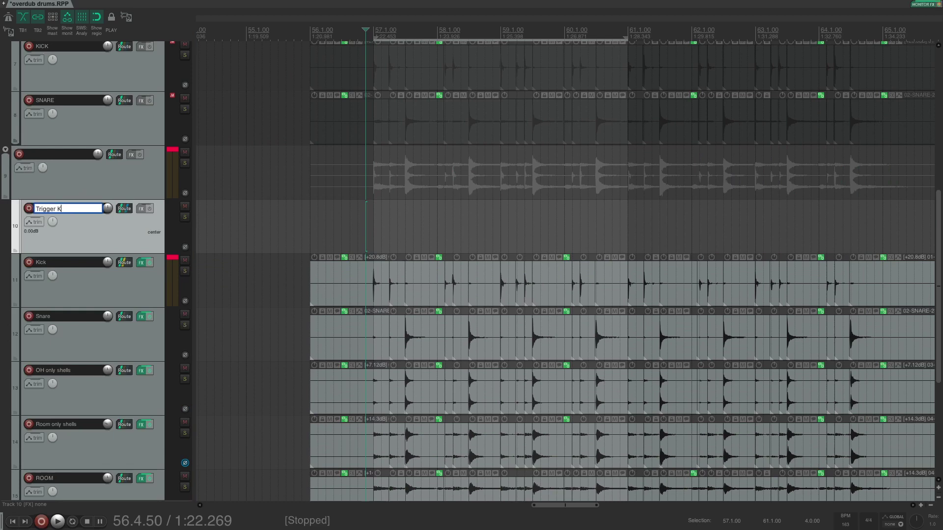
type("Trigger Kick")
key("Return")
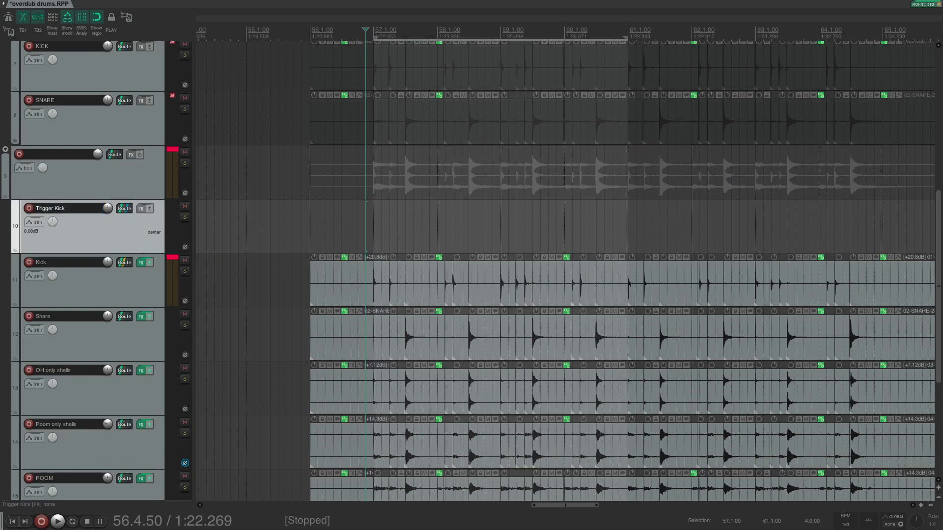
- Add the Trigger 2 (Steven Slate) effect to the Trigger Kick track and move its window clear of the track list
left_click(143, 209)
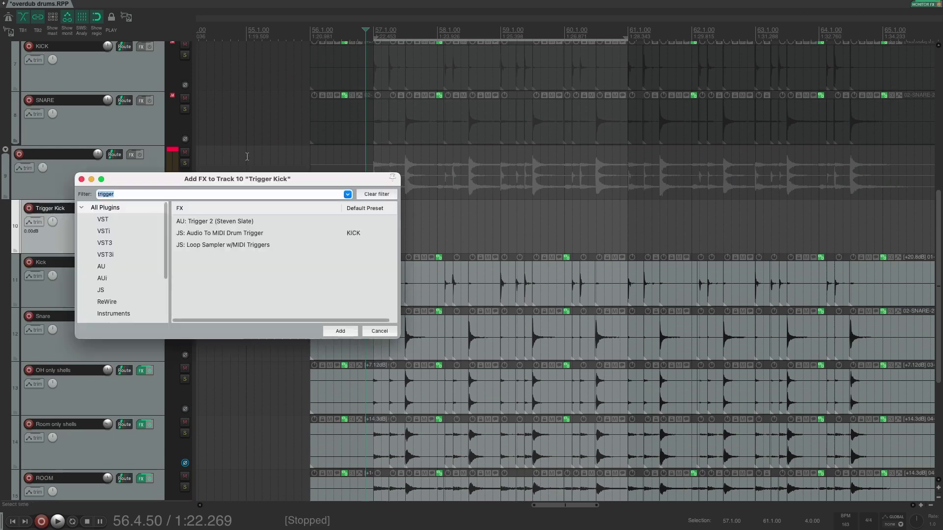
double_click(204, 221)
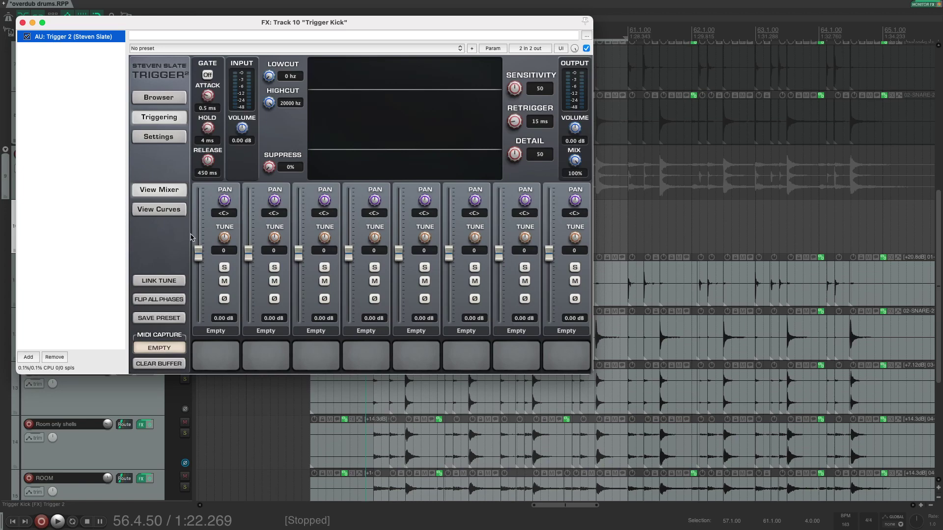
left_click_drag(229, 22, 429, 87)
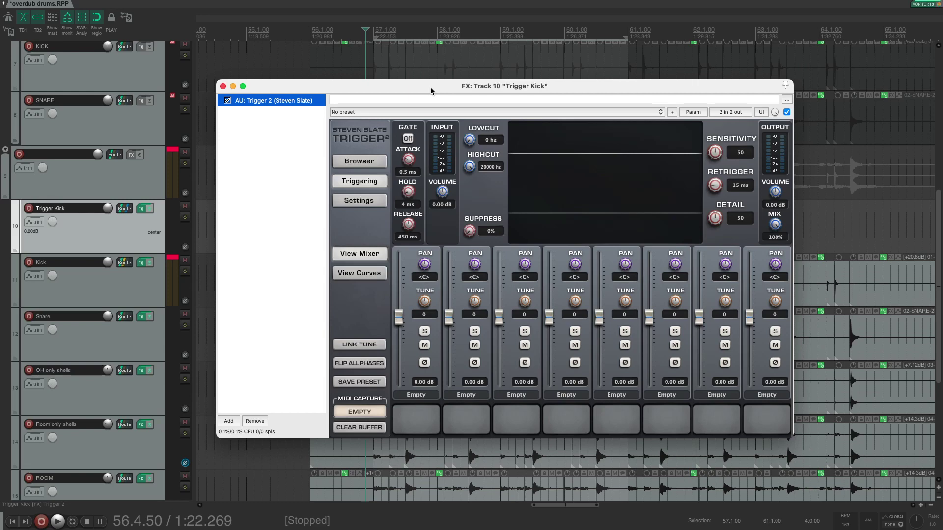
- Expand the Kick folder of Haushalt Samples ohne Kontakt in Trigger 2's sample browser
left_click(359, 161)
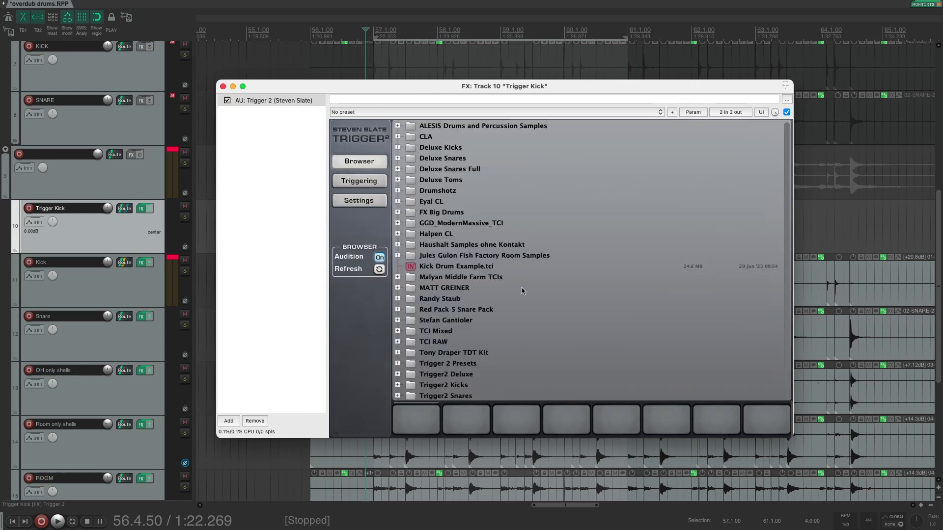
scroll(523, 290, "down", 1)
left_click(397, 238)
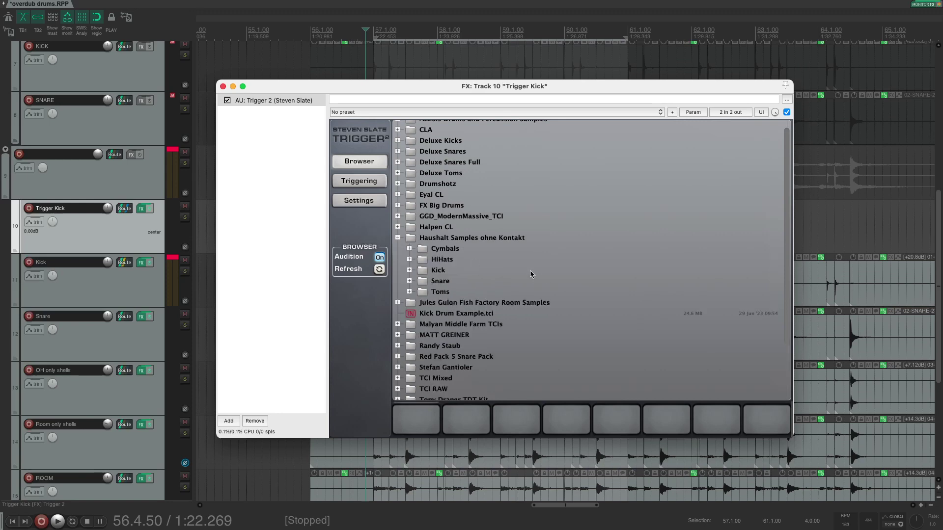
scroll(526, 272, "down", 3)
left_click(411, 245)
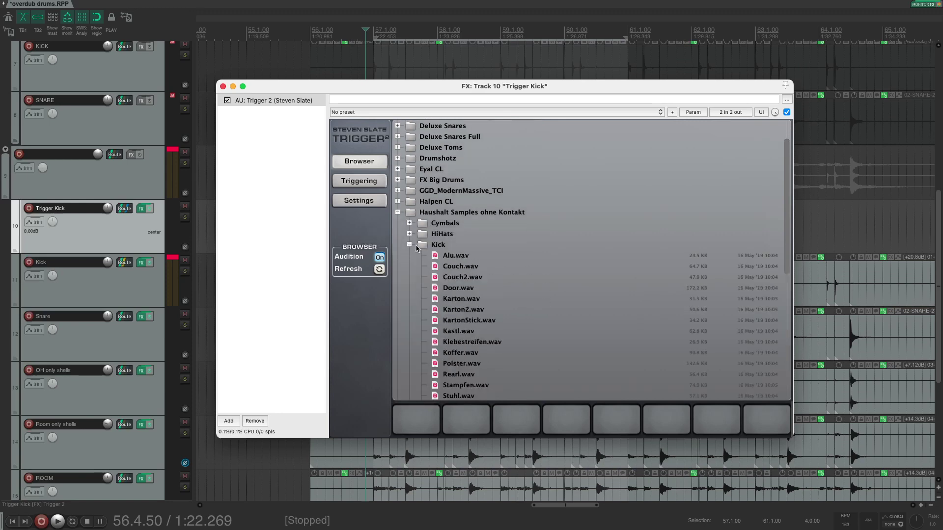
scroll(504, 268, "down", 4)
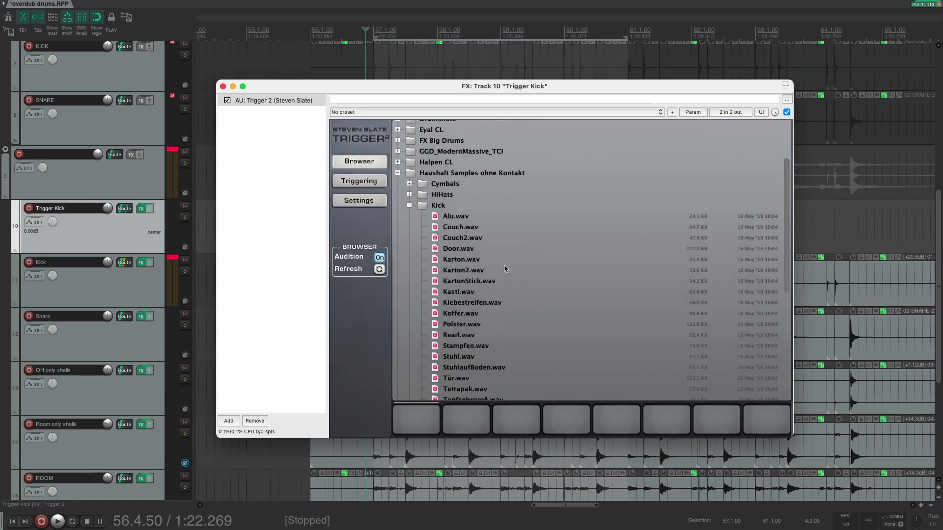
- Audition the kick samples Couch.wav, Door.wav, KartonStick.wav, Koffer.wav and Polster.wav
left_click(479, 231)
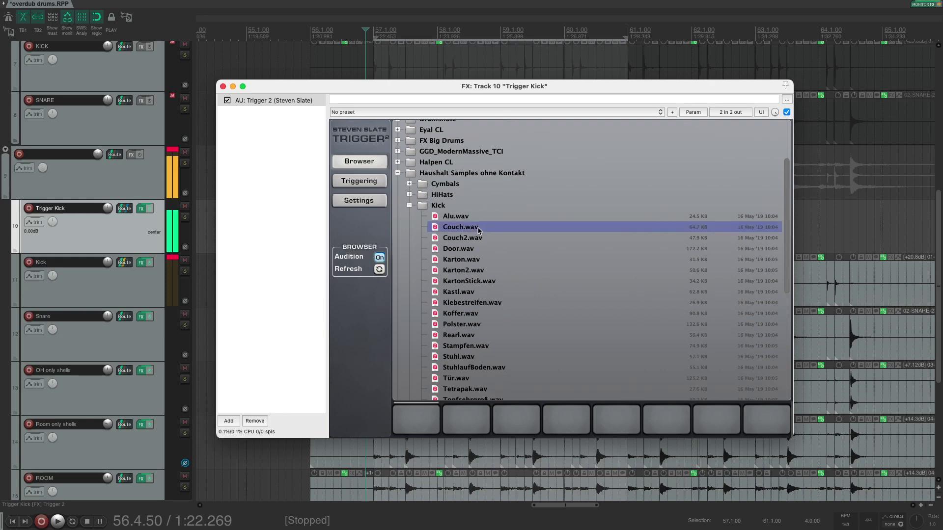
left_click(496, 250)
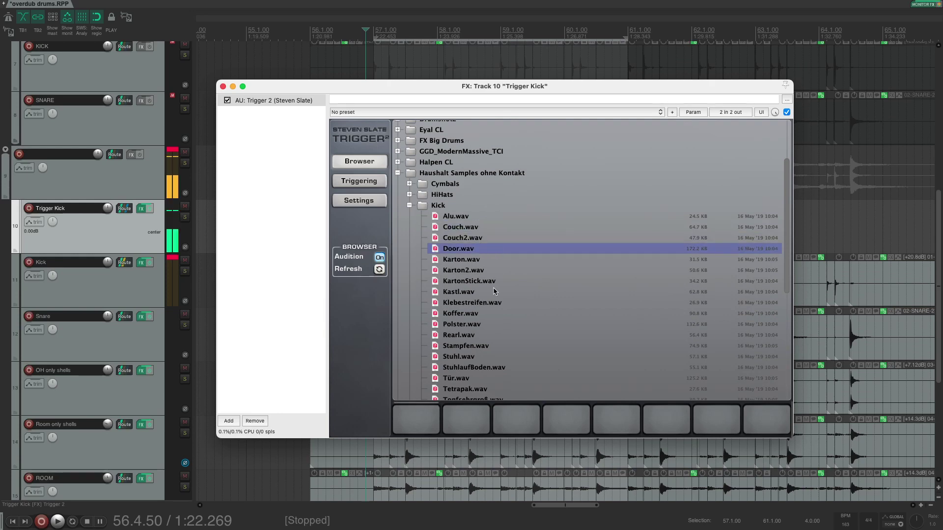
scroll(494, 291, "down", 3)
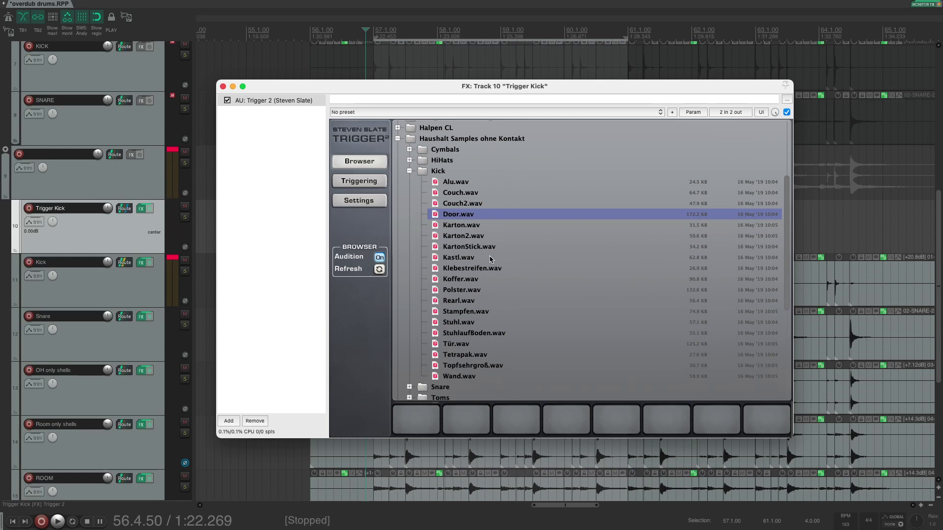
left_click(494, 248)
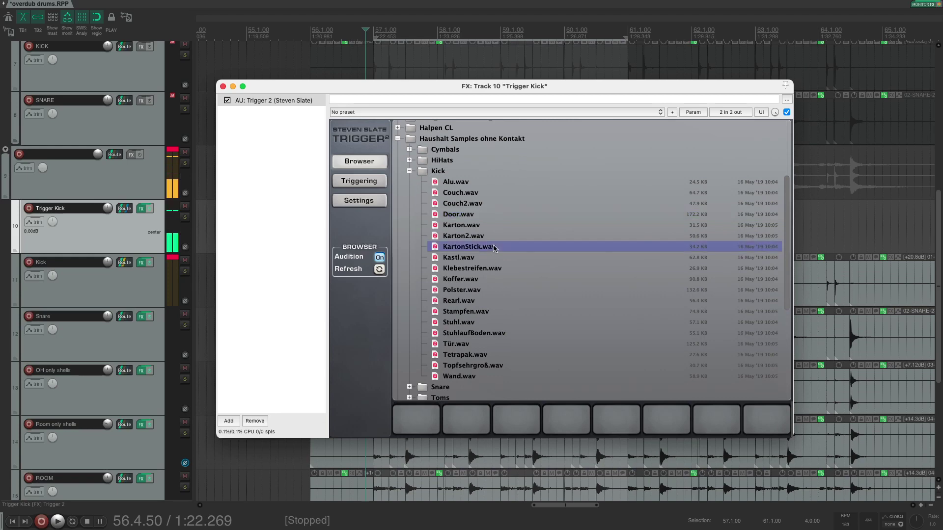
scroll(504, 256, "down", 2)
left_click(505, 255)
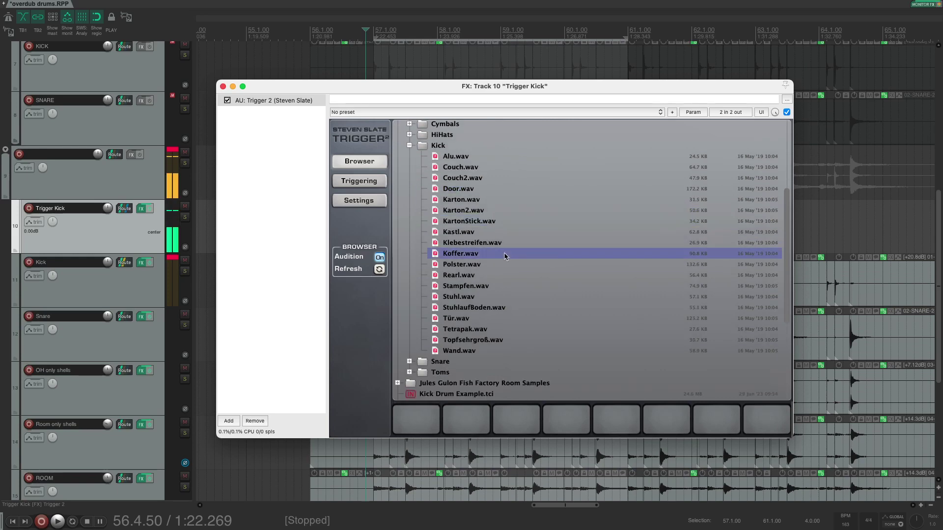
left_click(493, 264)
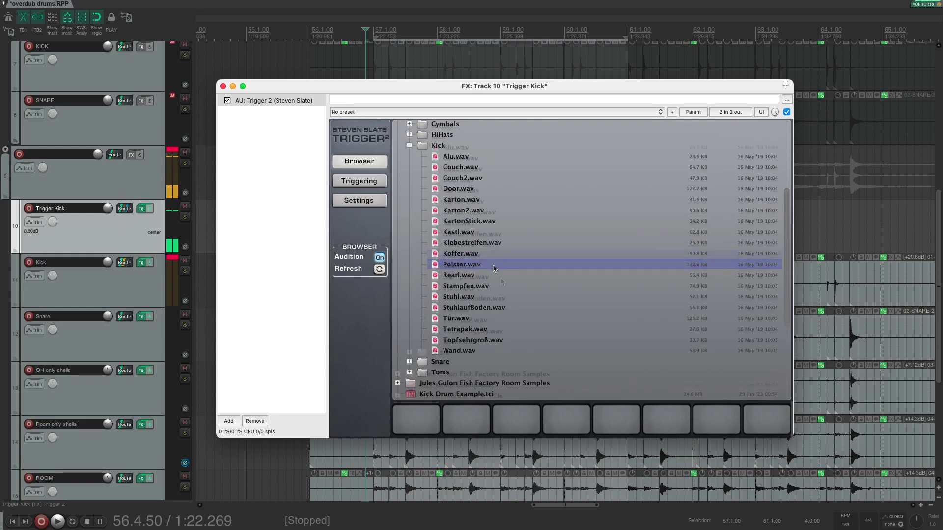
scroll(501, 278, "down", 1)
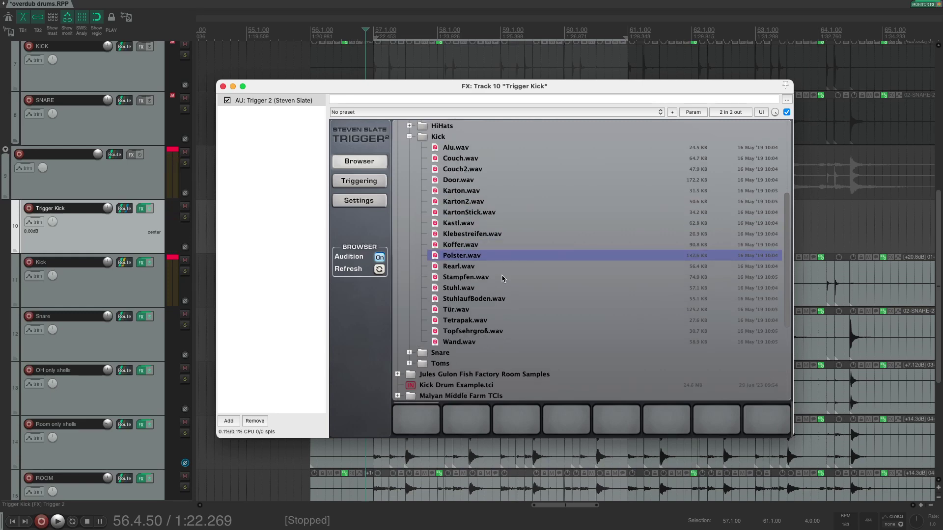
- Audition Stampfen.wav and load it into the first Trigger 2 sample slot
left_click(502, 278)
scroll(506, 279, "down", 1)
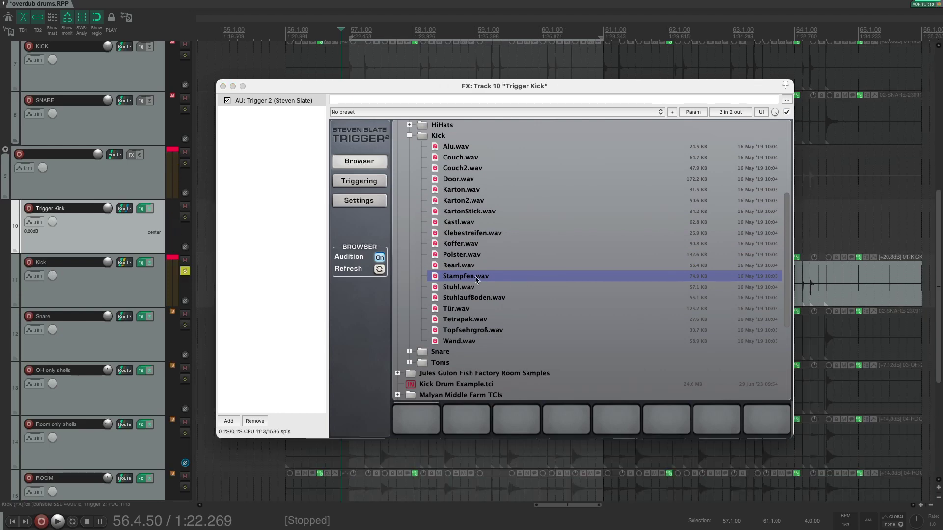
scroll(480, 279, "down", 2)
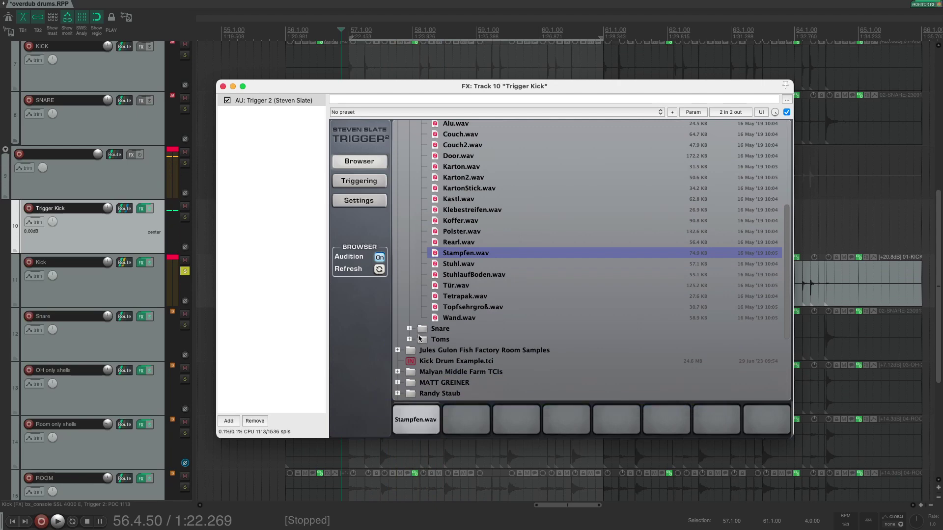
- Play the drum section with the triggering view shown, soloing the Trigger Kick track to hear the triggered sample
left_click(360, 181)
key("space")
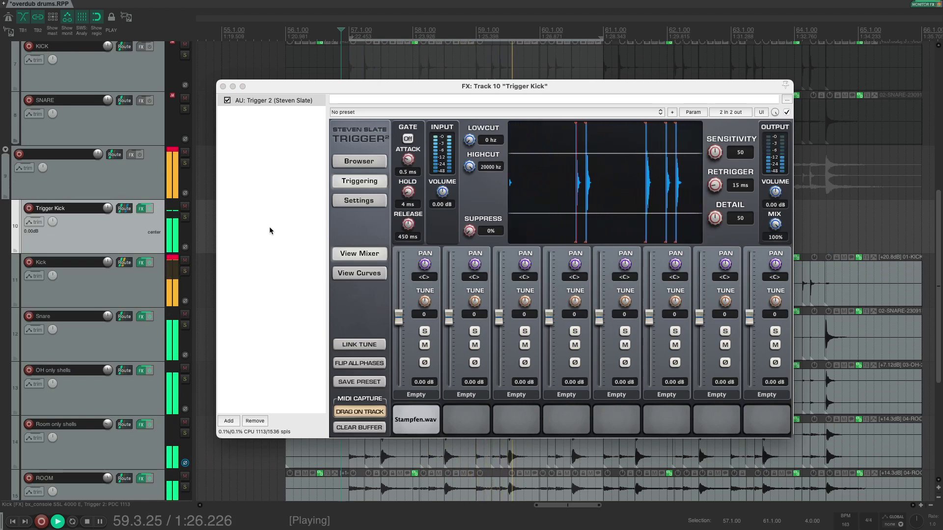
left_click(185, 217)
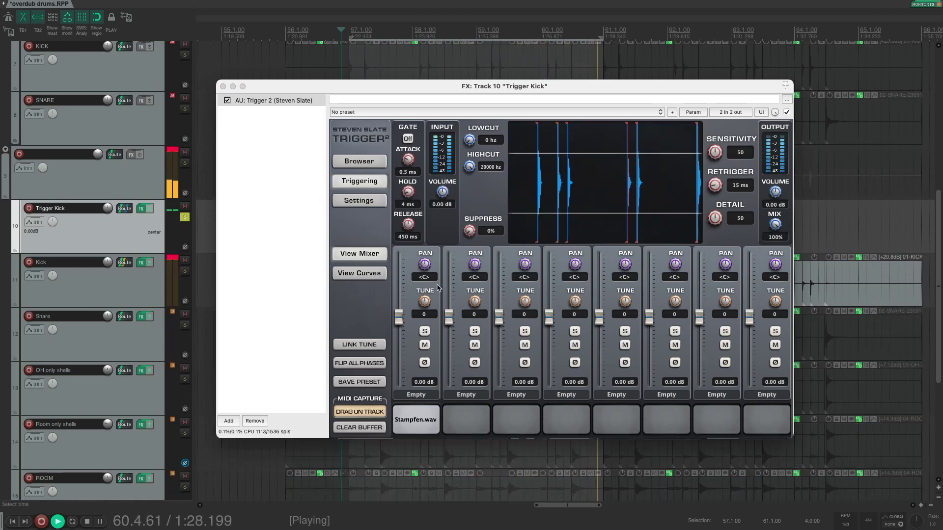
key("space")
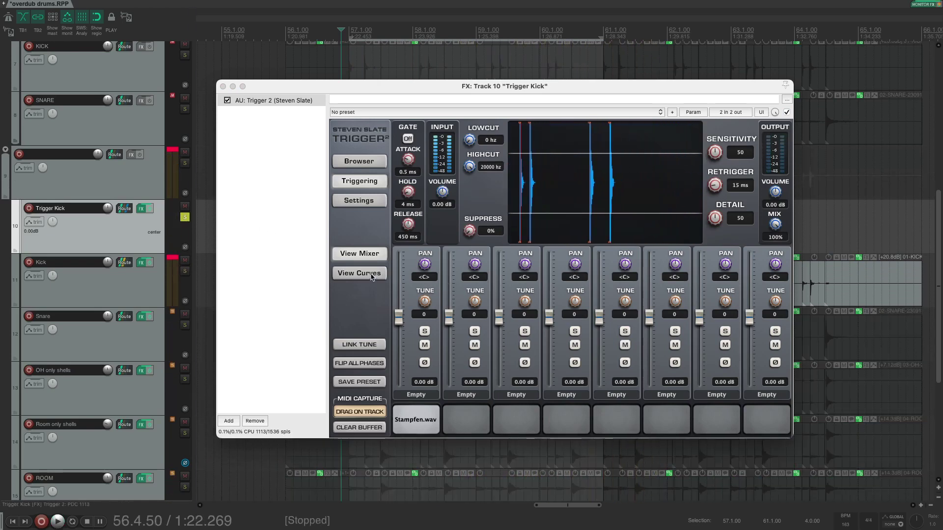
- Shorten the Stampfen.wav slot's envelope to 0.00 s sustain and 0.49 s release, and play the result
left_click(373, 276)
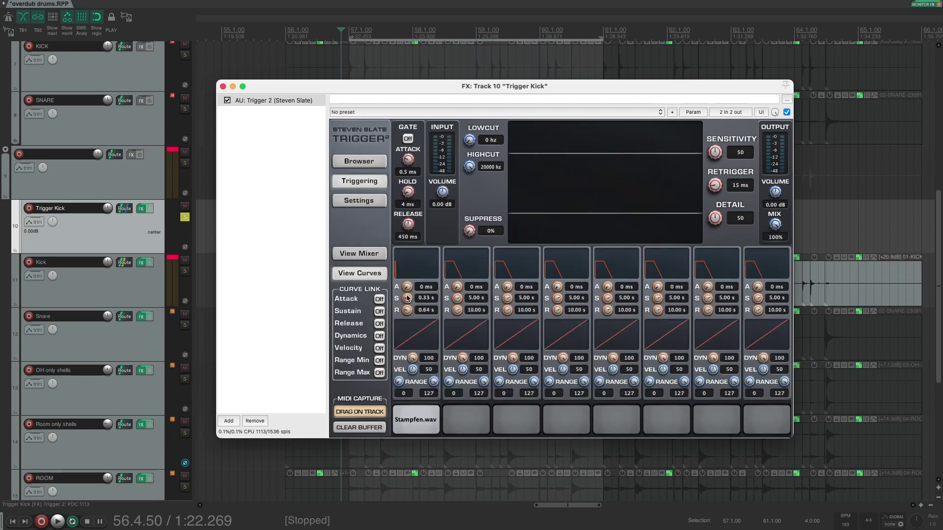
left_click_drag(407, 310, 407, 320)
key("space")
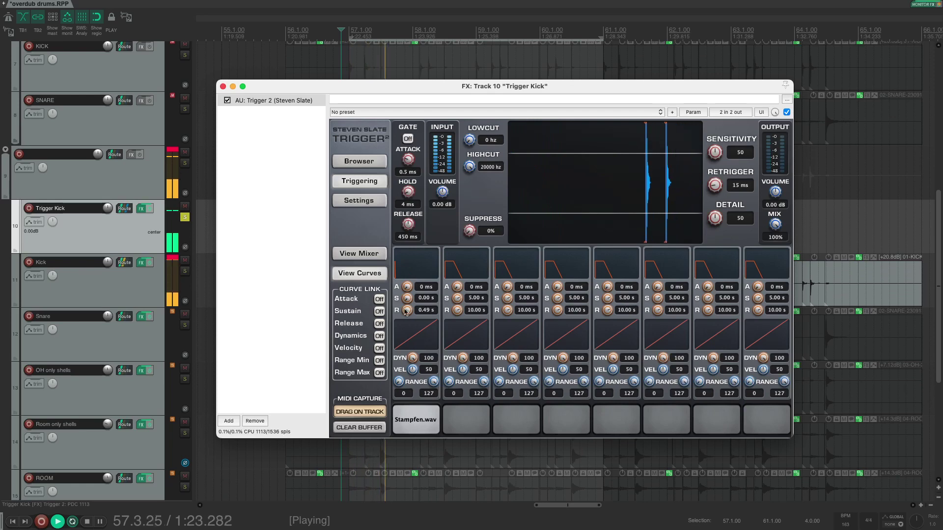
- Try tuning the Stampfen.wav slot down to -100 in the mixer view during playback, and reset it to 0
left_click(361, 254)
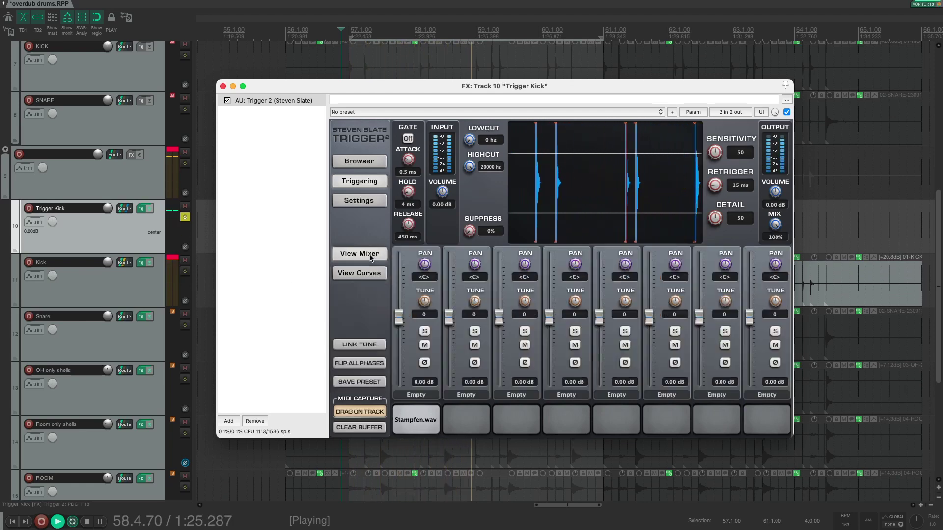
scroll(424, 302, "down", 19)
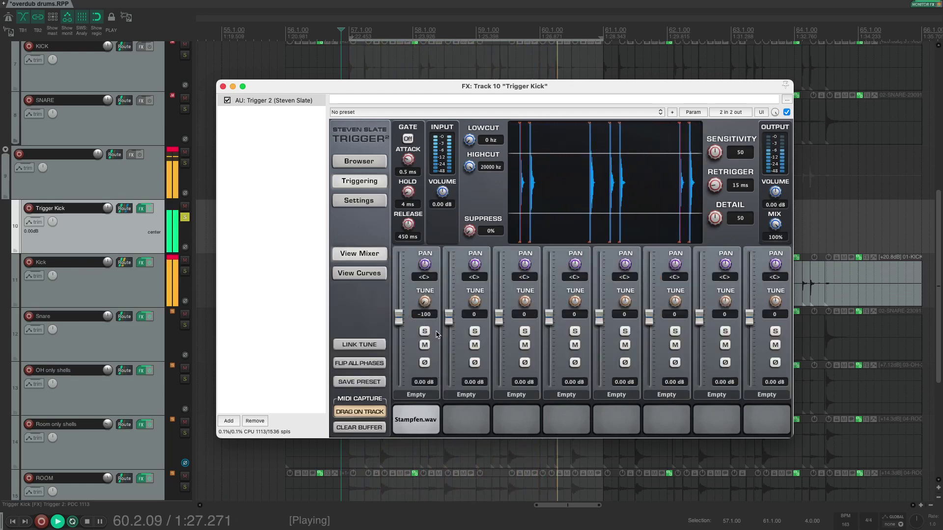
double_click(425, 302)
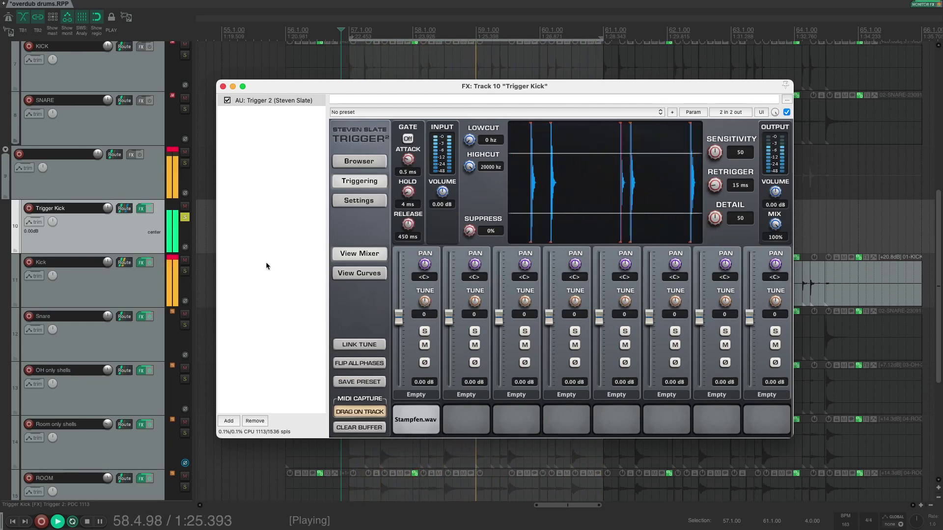
- Unsolo the Trigger Kick track and compare the drum mix with the Stampfen.wav slot muted and unmuted
left_click(185, 218)
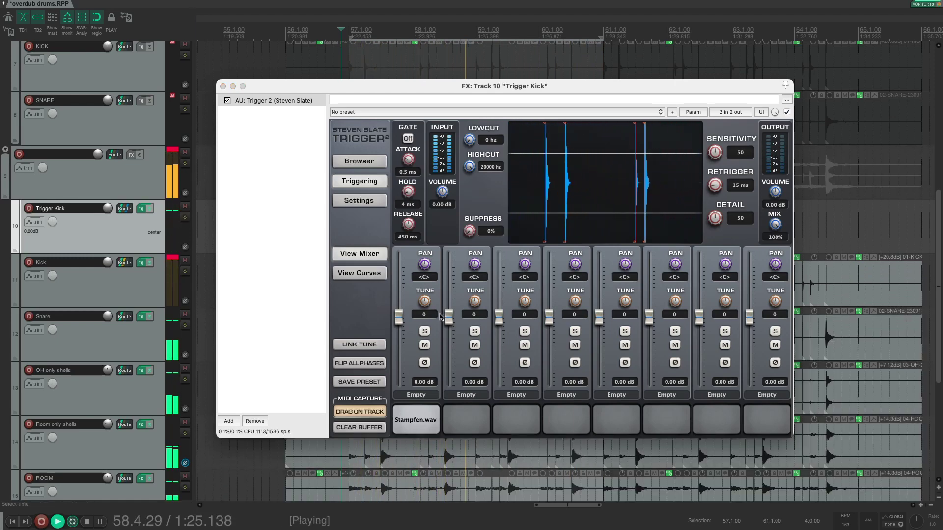
left_click(425, 345)
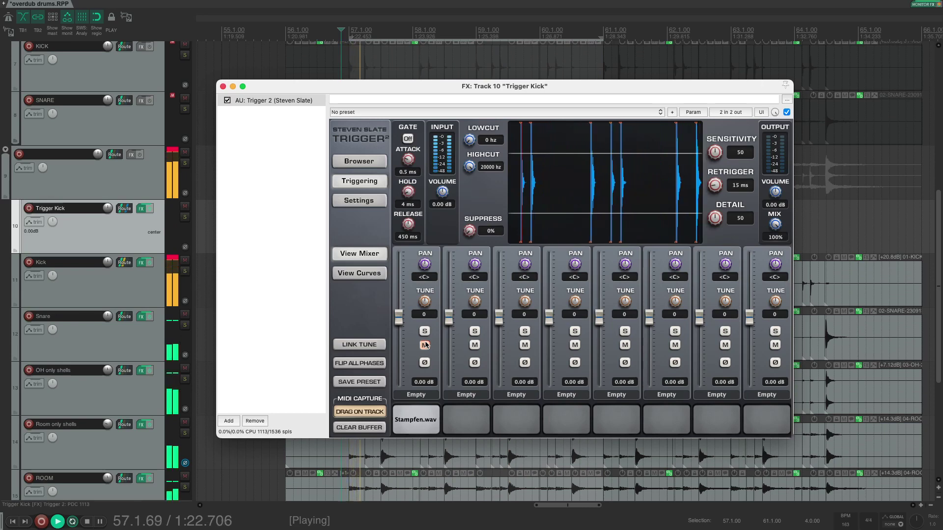
left_click(425, 345)
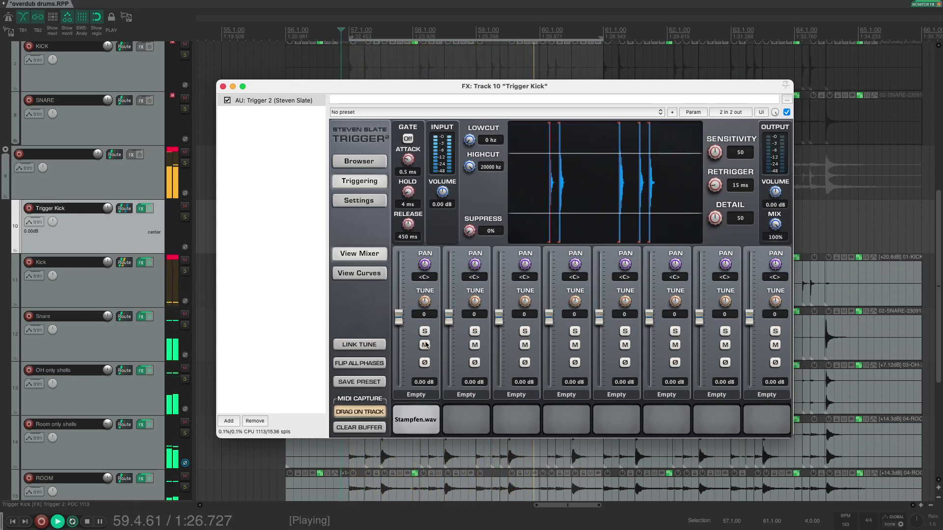
key("space")
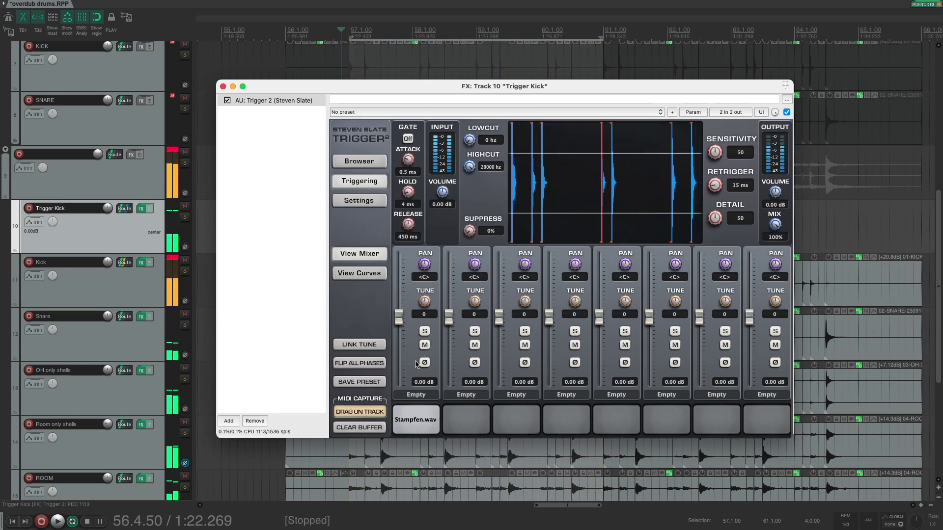
- Toggle the phase of the Stampfen.wav slot during playback to compare, and leave it inverted
key("space")
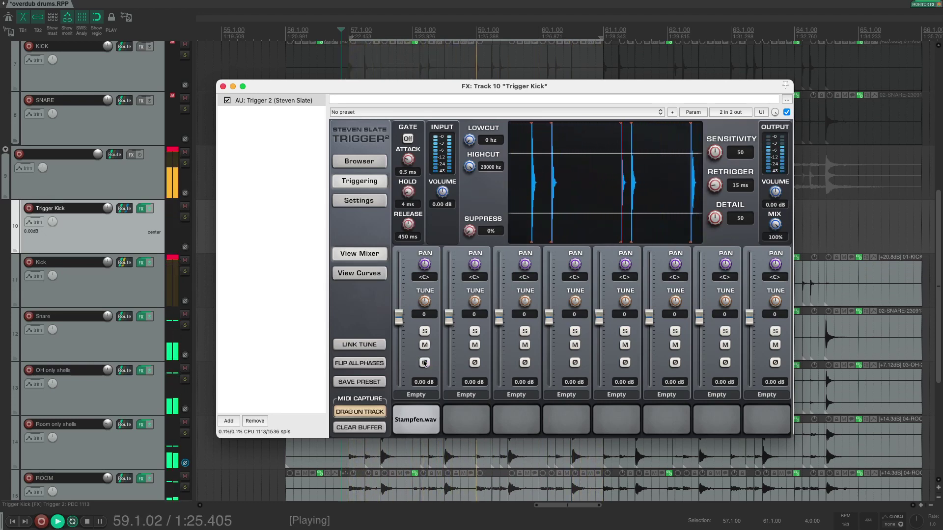
left_click(424, 362)
left_click(424, 362)
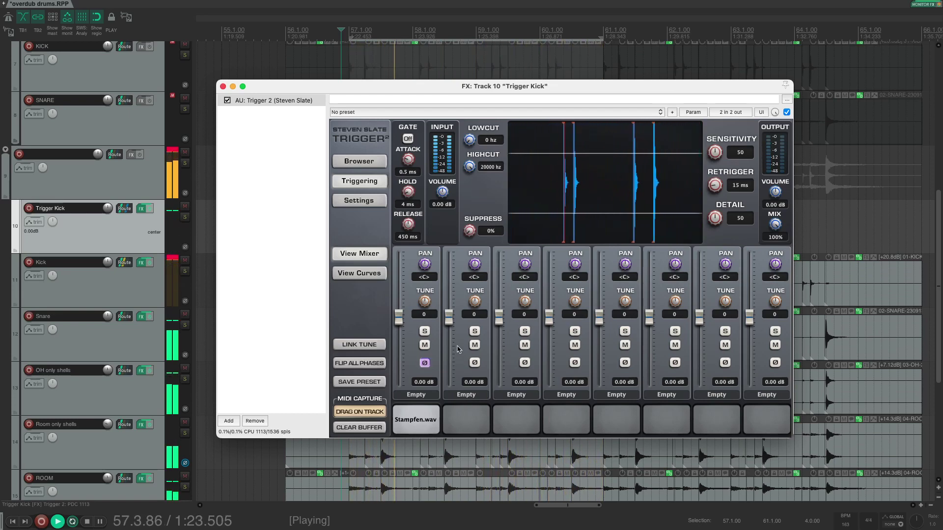
key("space")
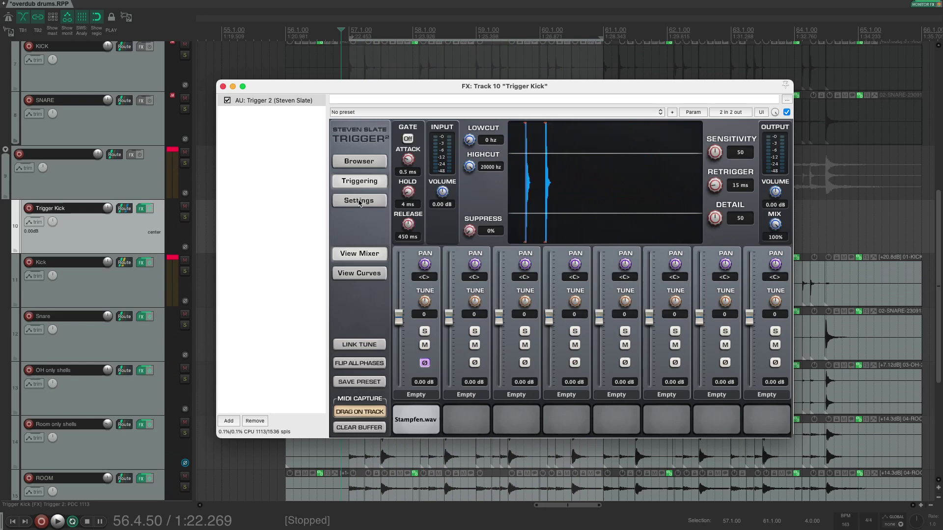
- Load Typewriter.tci from the Kick sample folder into the second sample slot
left_click(357, 160)
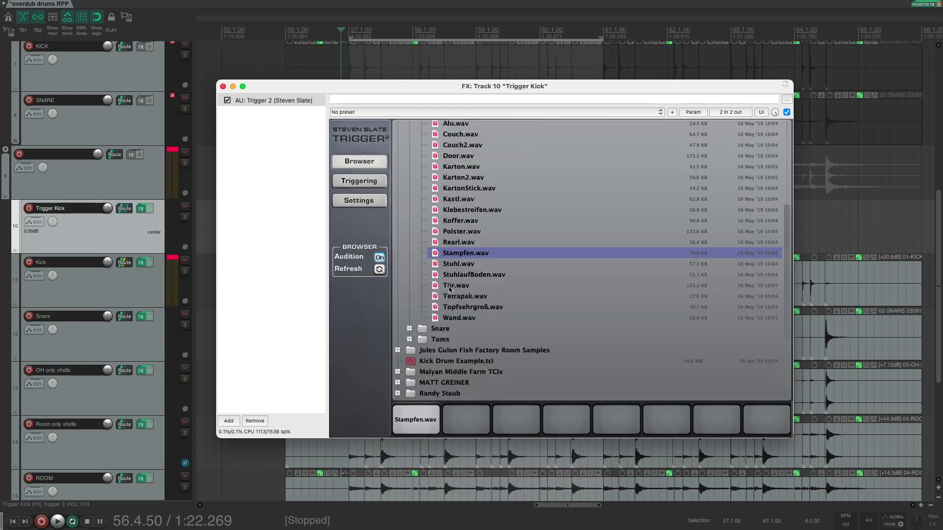
scroll(432, 260, "up", 5)
left_click(399, 215)
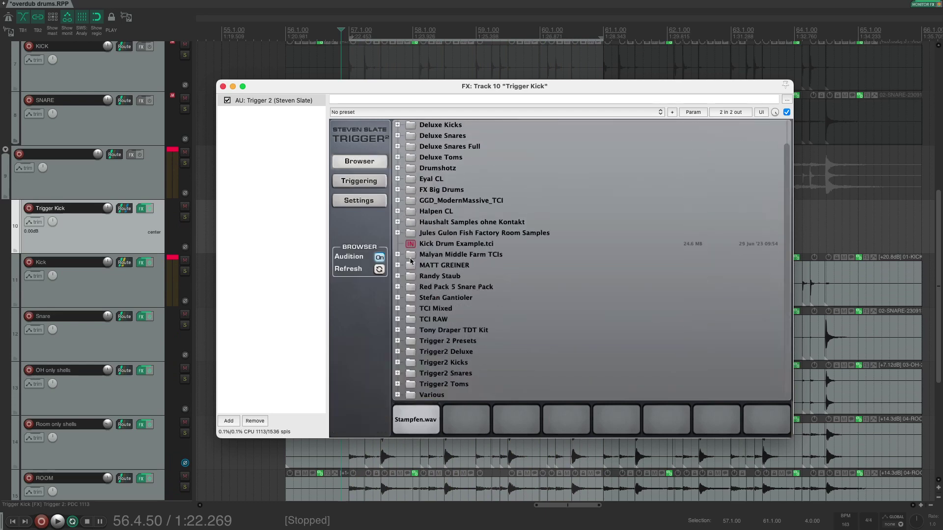
left_click(398, 297)
scroll(417, 309, "down", 3)
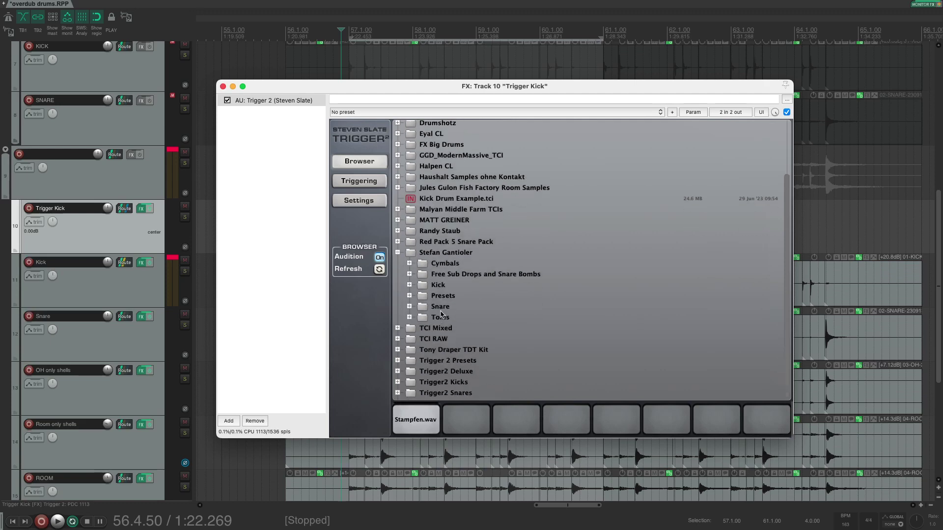
left_click(409, 283)
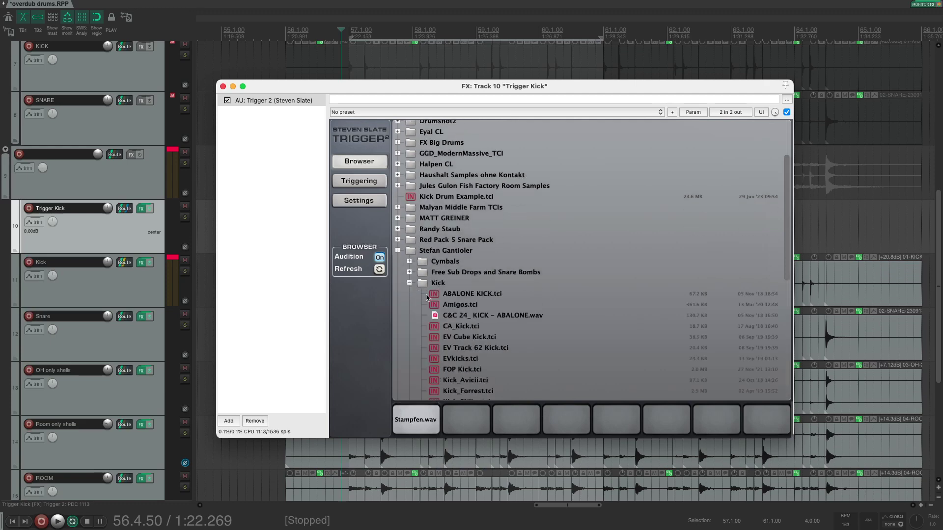
scroll(489, 314, "down", 5)
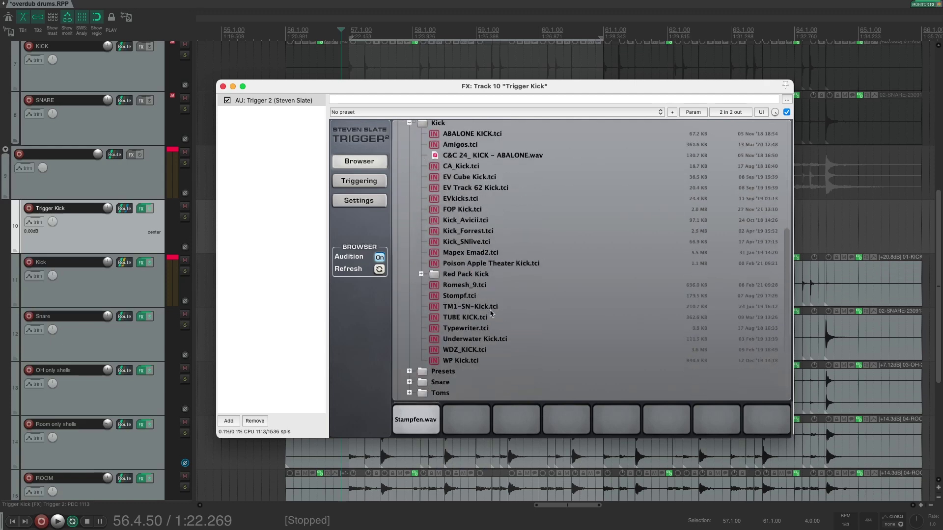
left_click(491, 327)
left_click_drag(491, 328, 466, 419)
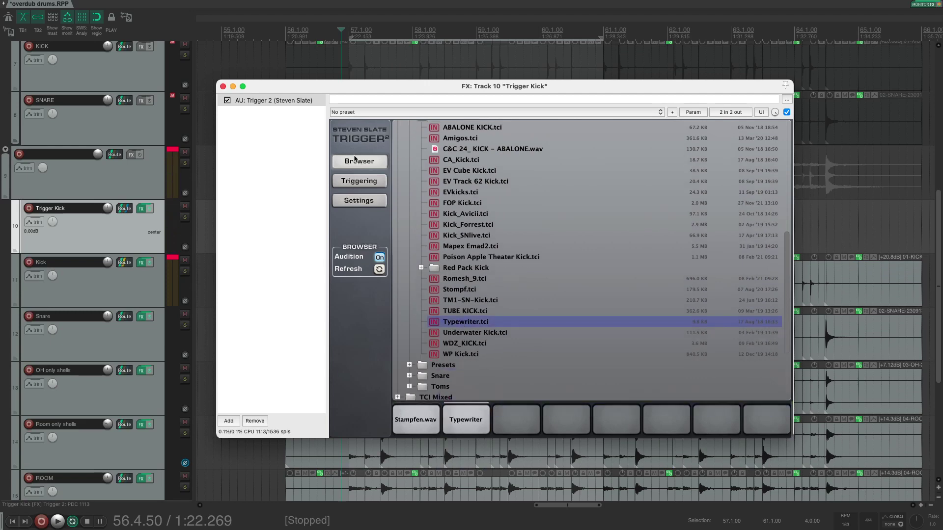
- Set the Typewriter slot's level to -3.69 dB during playback, muting Stampfen.wav temporarily to judge it on its own
key("space")
left_click(358, 180)
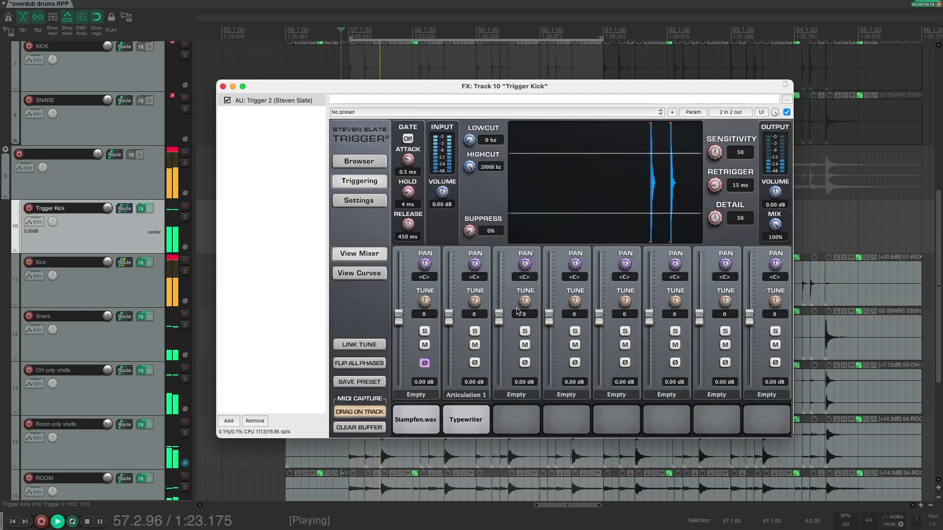
left_click(424, 345)
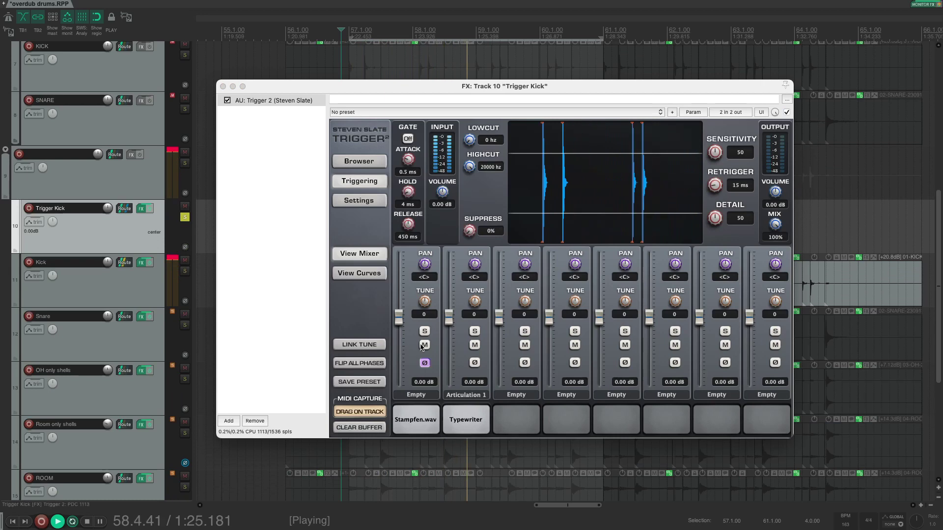
left_click(184, 217)
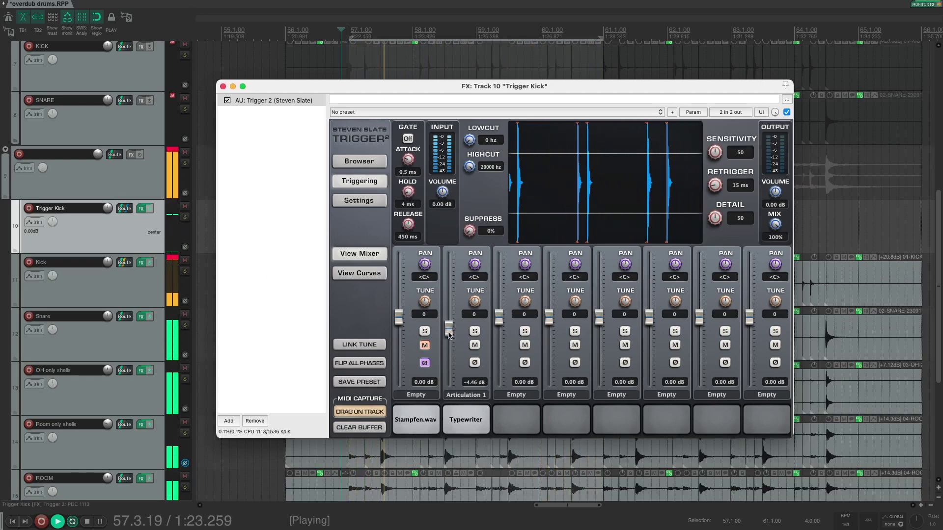
mouse_move(448, 319)
left_mouse_down()
mouse_move(449, 338)
mouse_move(449, 328)
left_mouse_up()
left_click(424, 345)
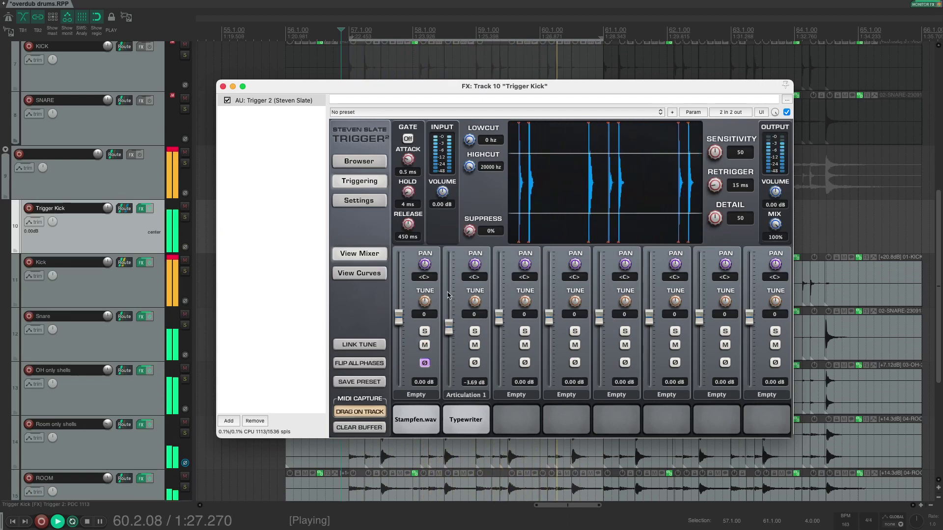
key("space")
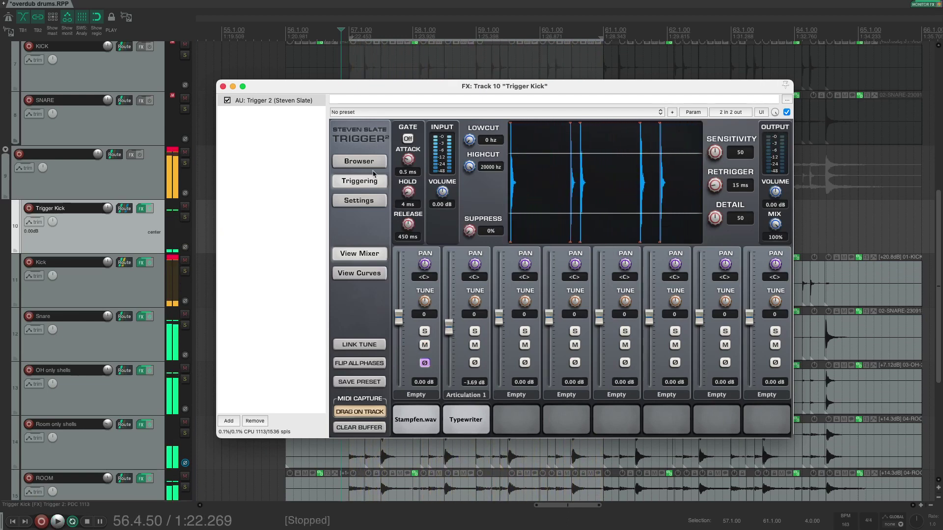
- Add beat kick.wav to the third sample slot at 1.44 dB and play it with the Trigger Kick track soloed
left_click(365, 165)
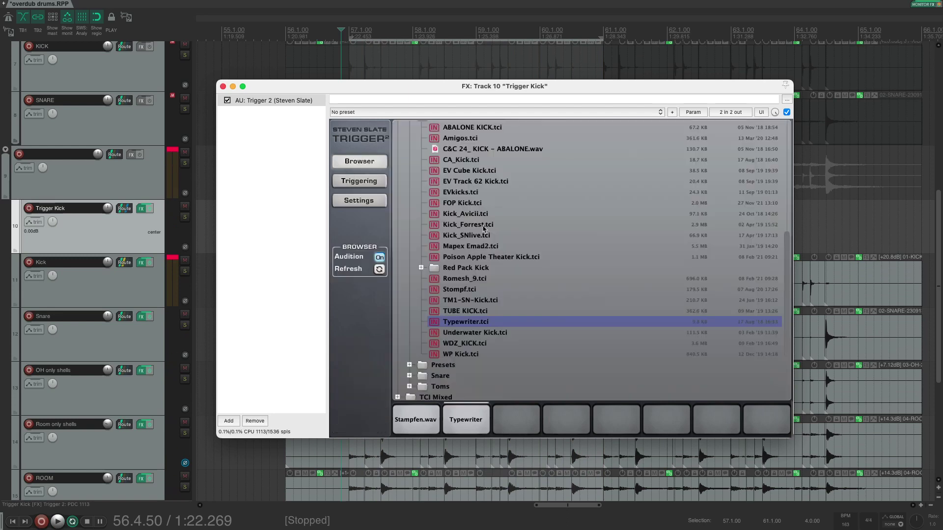
scroll(504, 288, "up", 5)
left_click(398, 243)
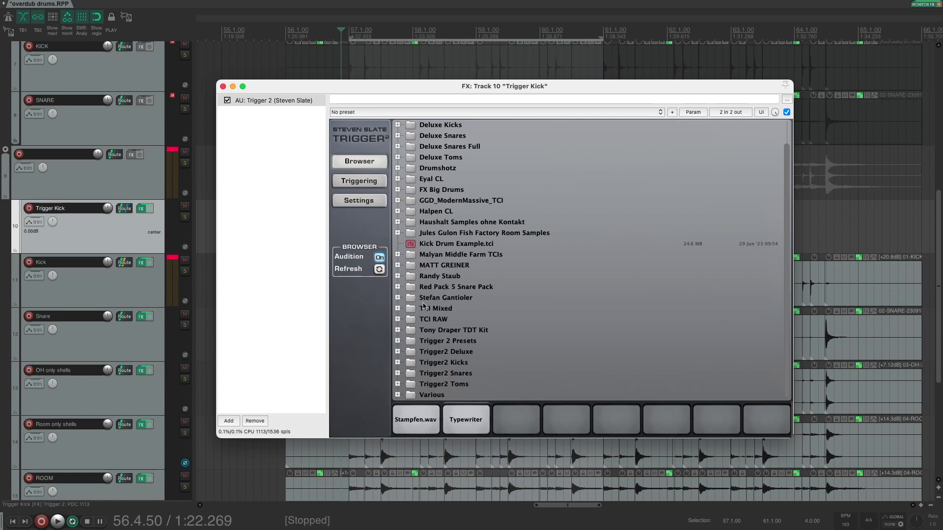
left_click(397, 298)
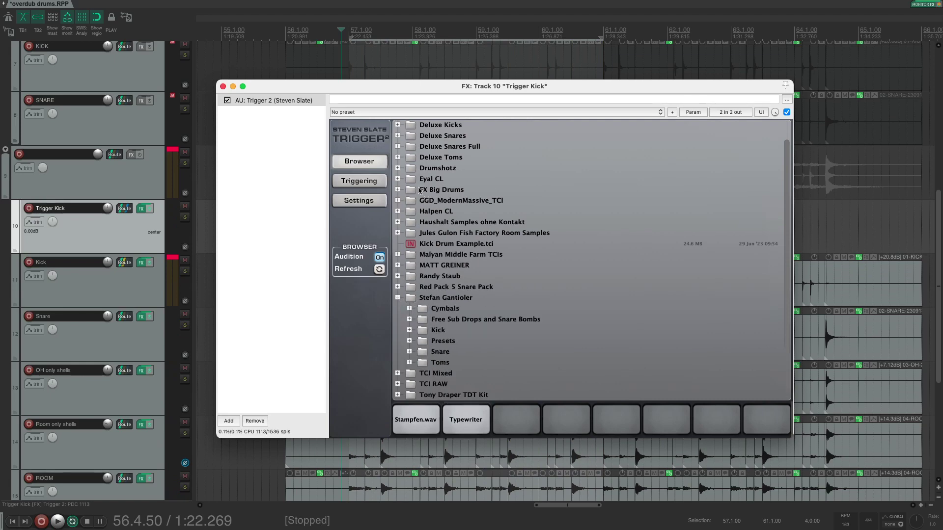
key("space")
left_click(185, 216)
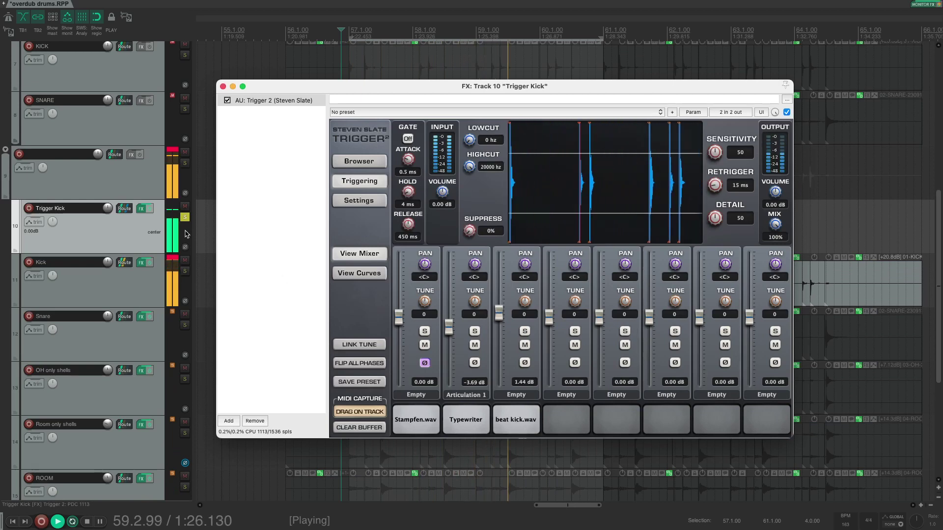
- Solo the Kick track instead of Trigger Kick and compare playback with the Trigger Kick track muted and unmuted
left_click(185, 217)
left_click(185, 271)
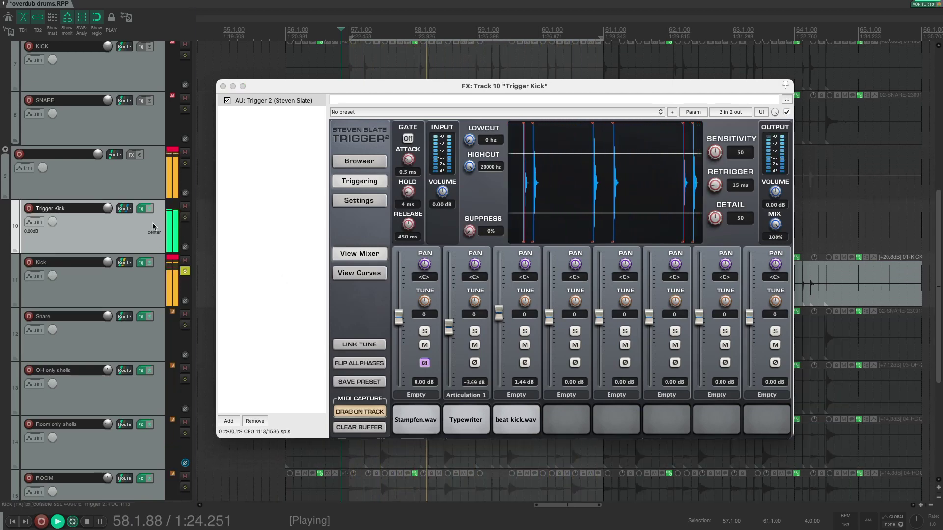
key("space")
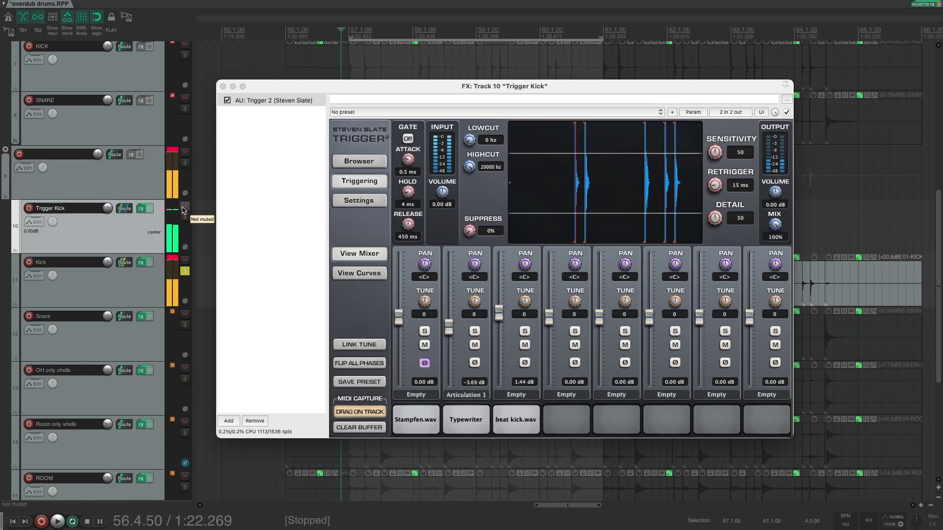
key("space")
key("space")
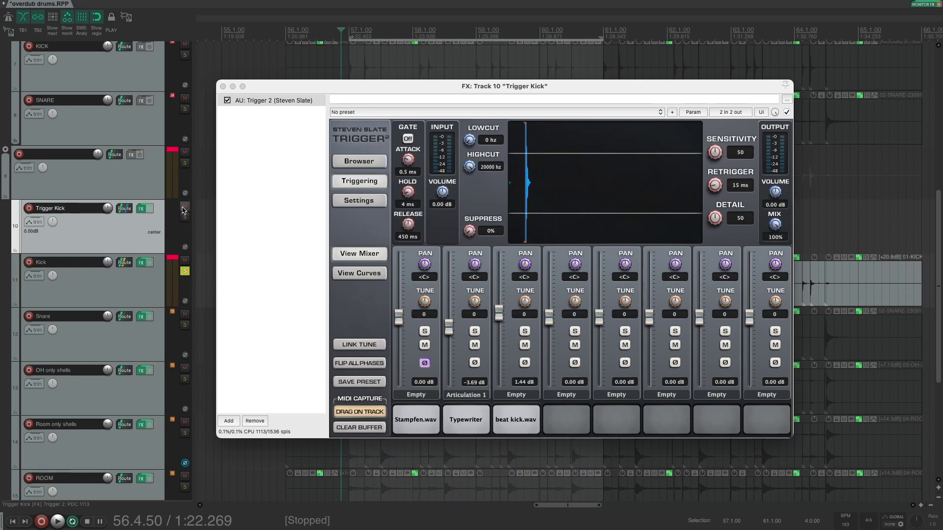
left_click(184, 207)
key("space")
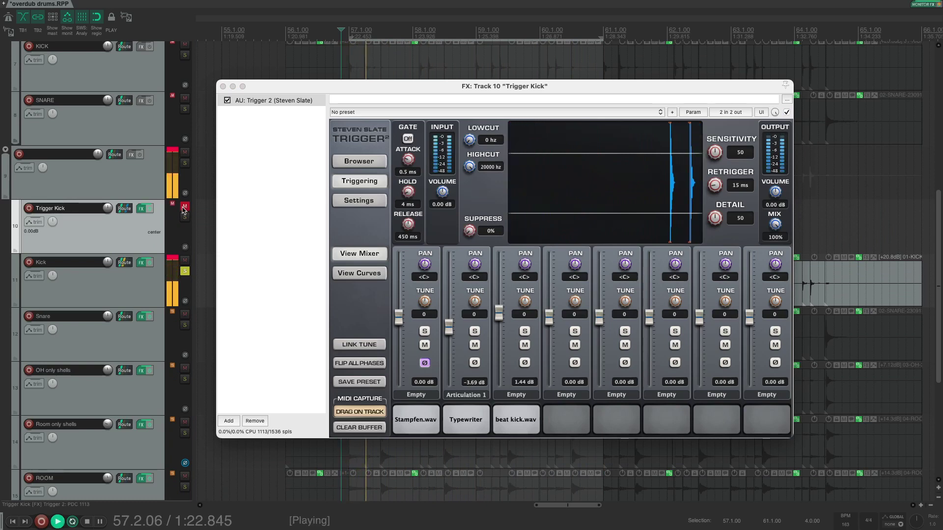
left_click(184, 206)
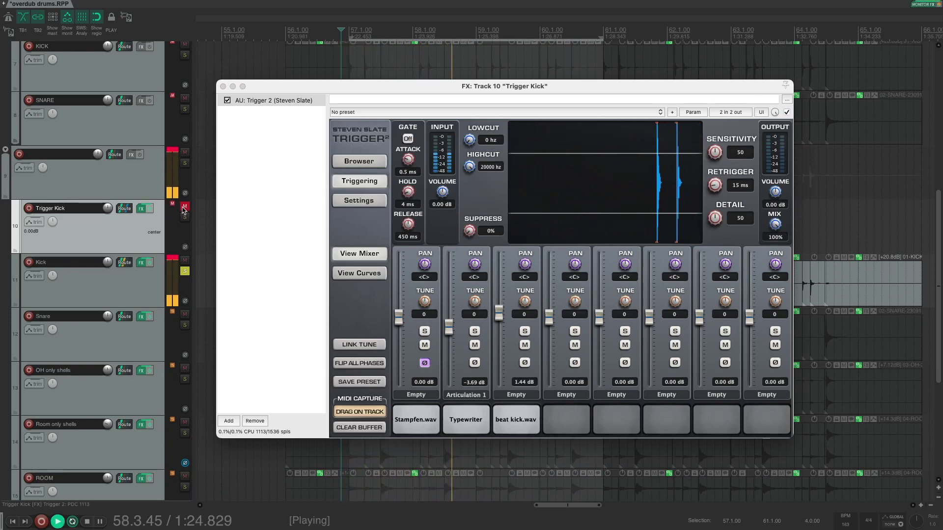
key("space")
key("space")
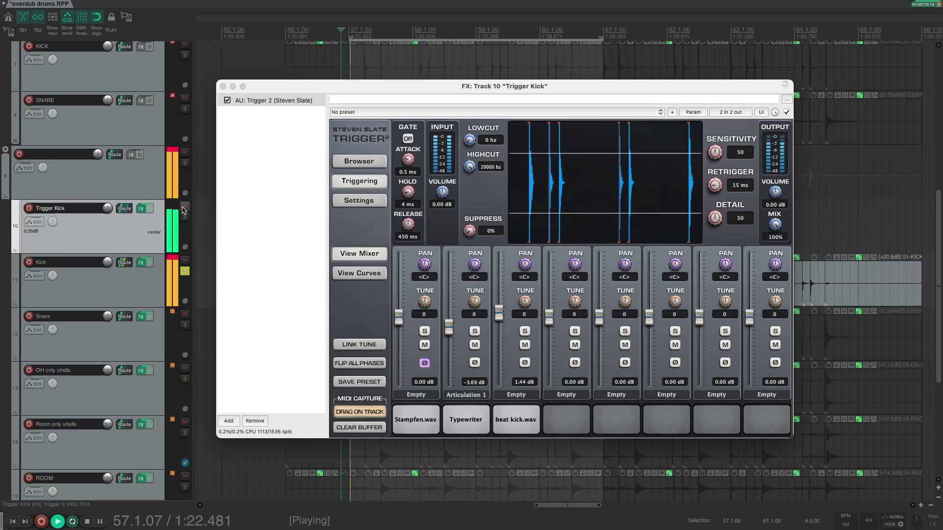
key("space")
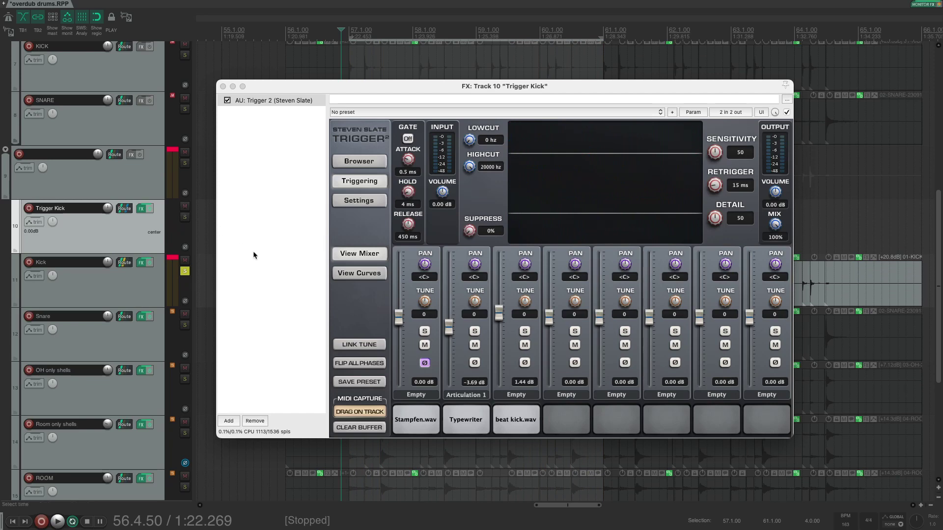
- Audition the loaded kick sample slots one by one and close the Trigger Kick effects window
left_click(413, 422)
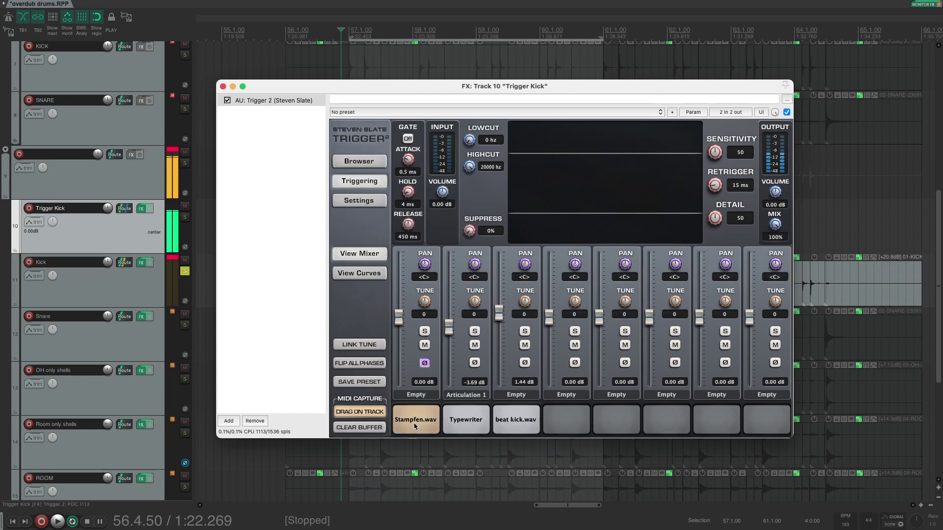
left_click(471, 423)
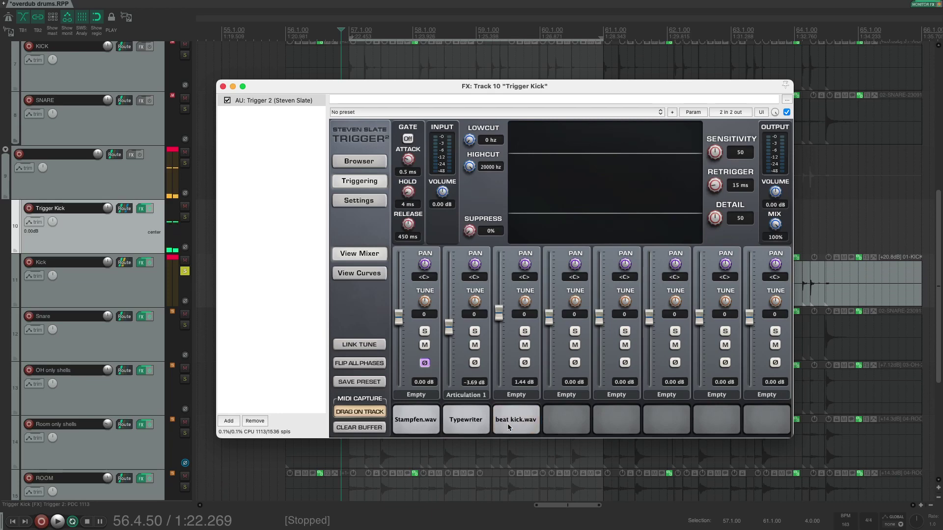
key("Escape")
- Move the solo from the Kick track to the Snare track and play the recorded snare
left_click(184, 271)
left_click(185, 325)
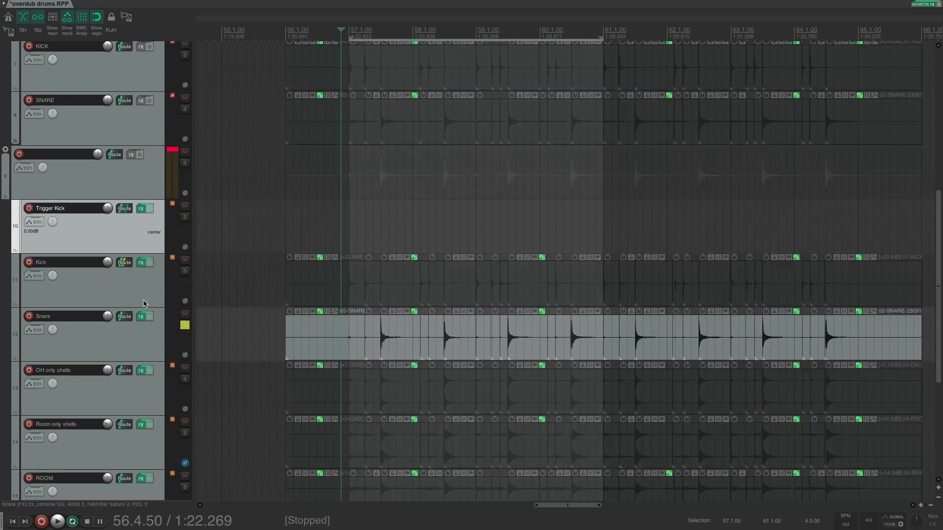
key("space")
- Stop playback, insert a new track between Kick and Snare, and name it Snare Trigger
left_click(135, 288)
key("space")
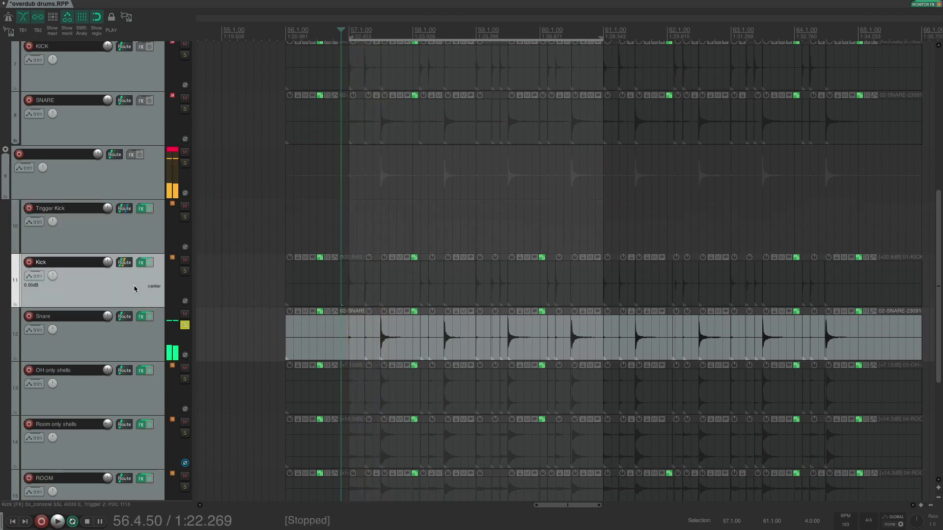
key("ctrl+t")
double_click(75, 319)
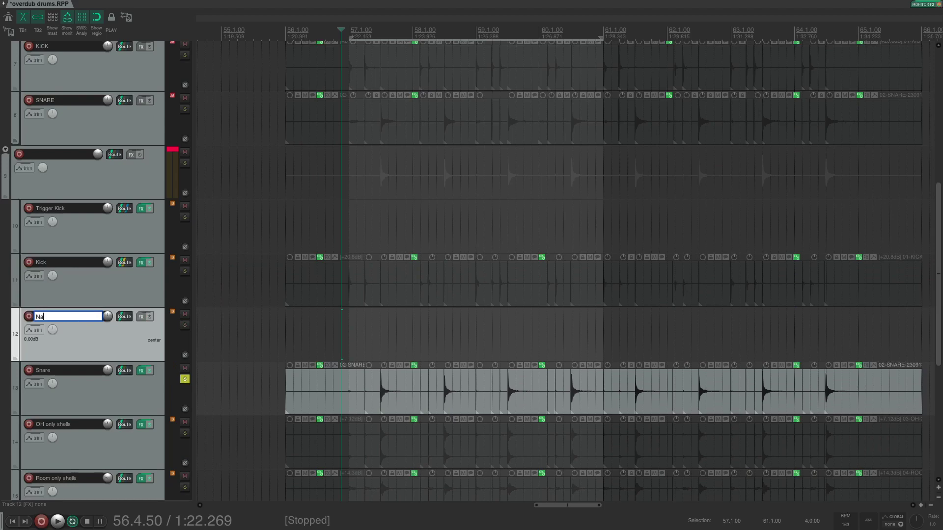
type("Nare Trigger")
key("Return")
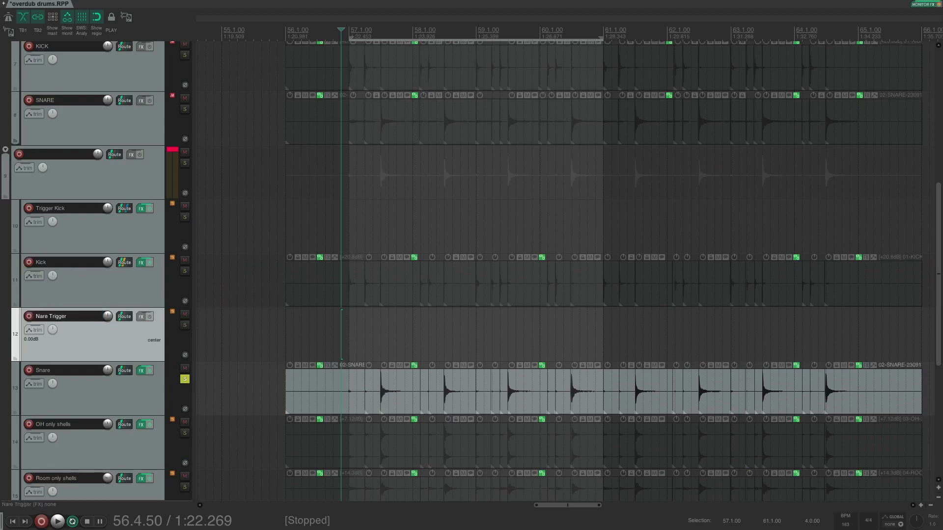
double_click(39, 320)
left_click(46, 322)
- Feed the Snare Trigger track from the Snare track and add the Trigger 2 plugin to it
left_click(121, 317)
left_click(123, 317)
left_click(141, 316)
left_click(209, 222)
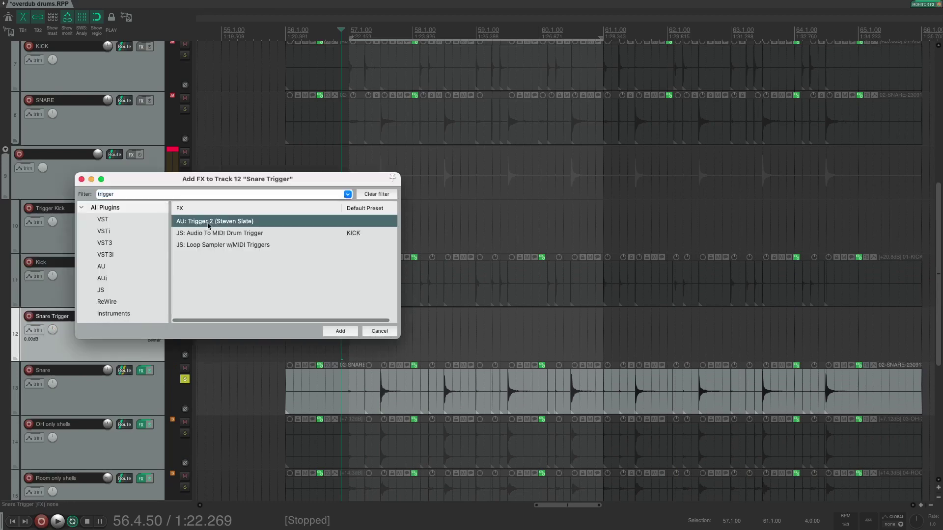
double_click(209, 222)
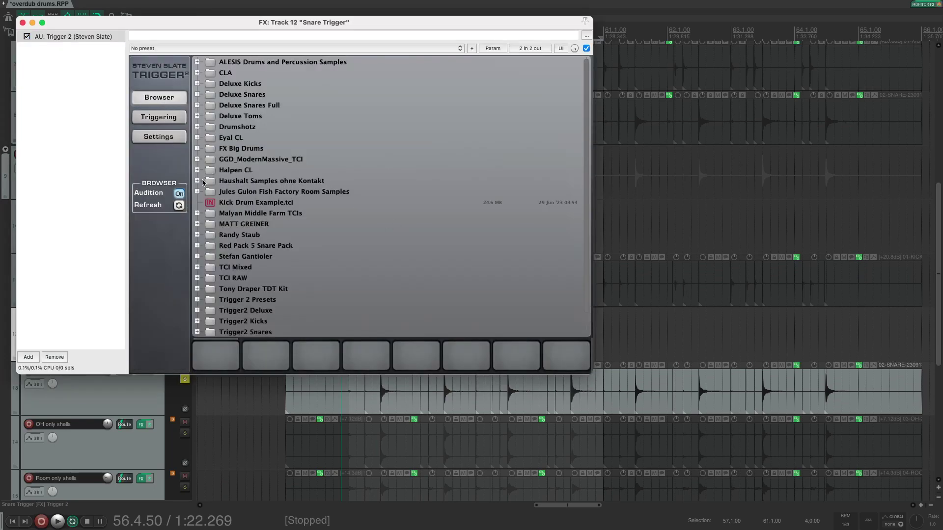
- Audition several samples in the Snare folder of Haushalt Samples ohne Kontakt
left_click(197, 181)
left_click(209, 223)
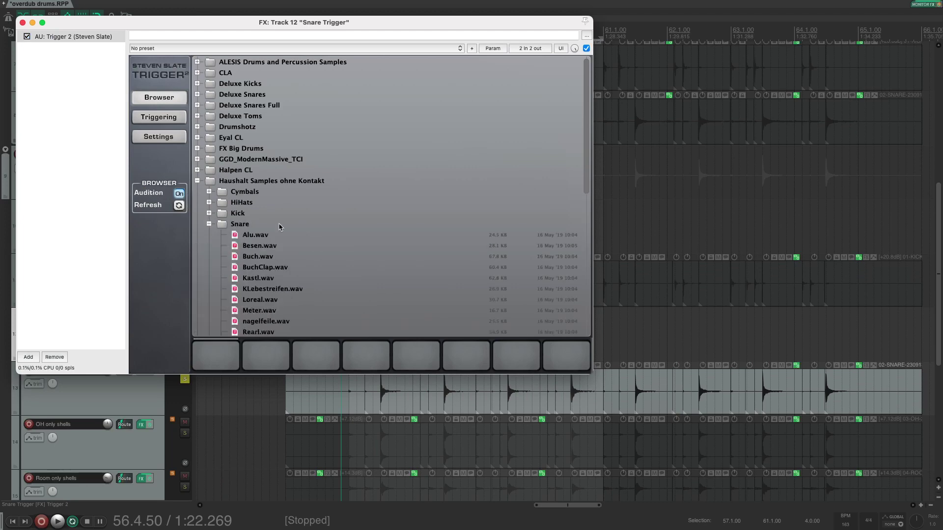
scroll(314, 222, "down", 4)
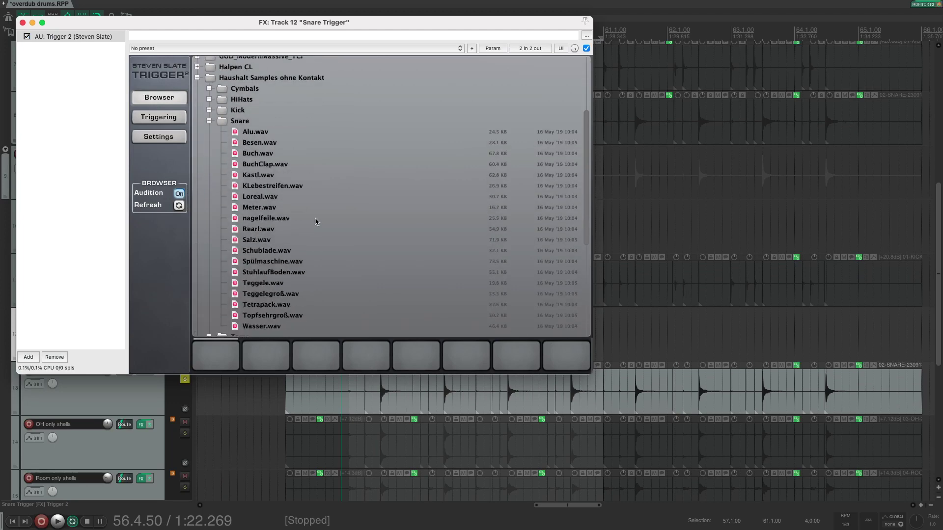
scroll(315, 221, "down", 1)
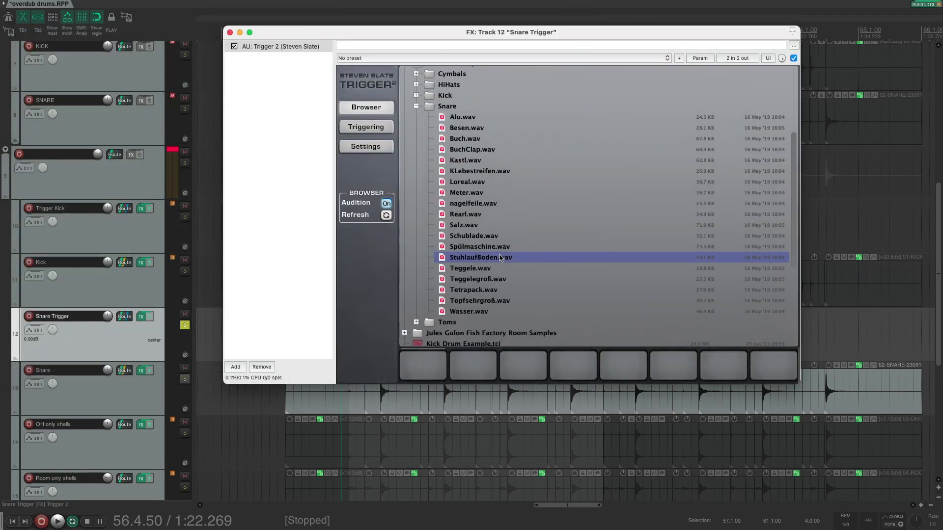
left_click(506, 268)
left_click(508, 236)
left_click(507, 225)
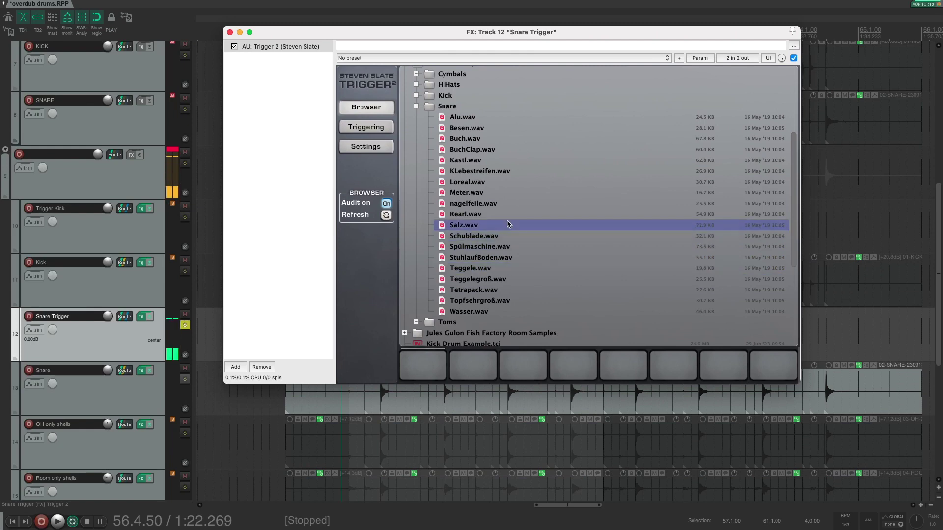
left_click(506, 204)
left_click(505, 214)
left_click(506, 193)
left_click(505, 172)
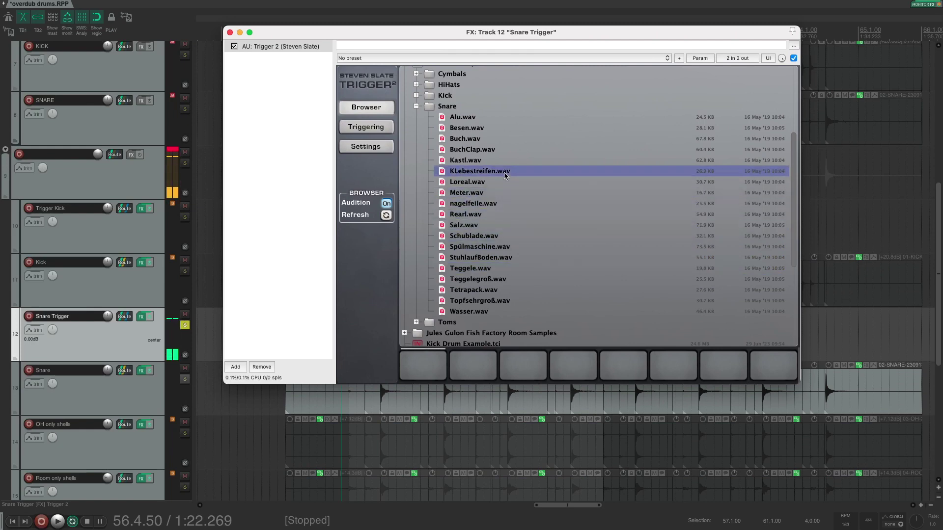
left_click(506, 151)
left_click(502, 128)
- Load Buch.wav into the first sample slot and audition it from the triggering view
left_click(495, 139)
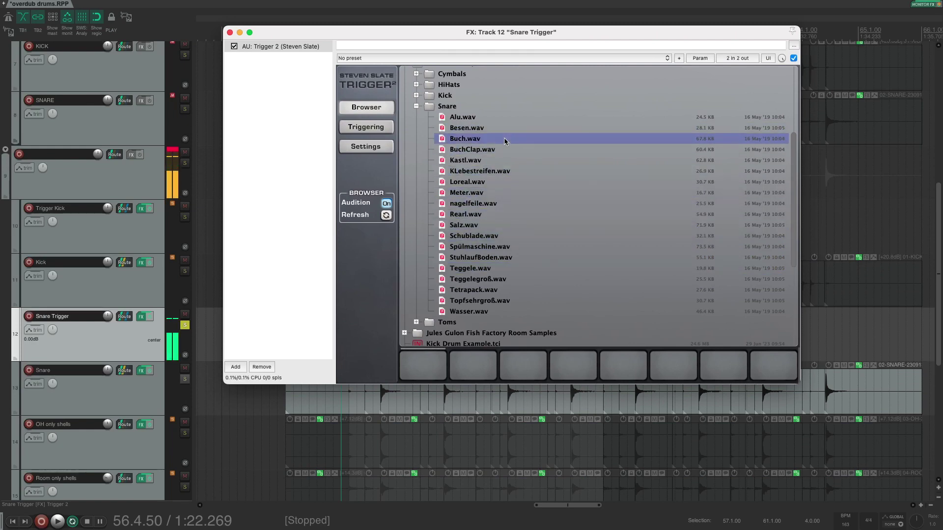
double_click(495, 139)
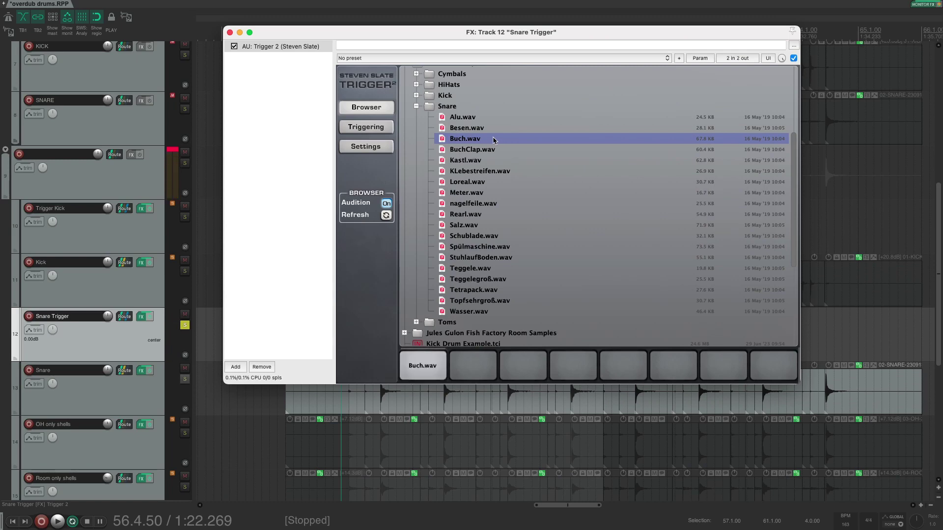
left_click(357, 128)
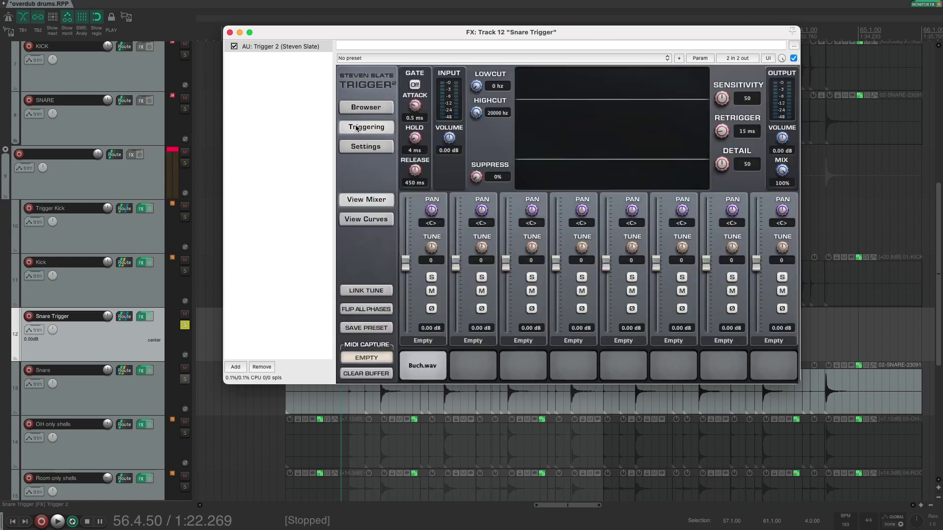
left_click(422, 374)
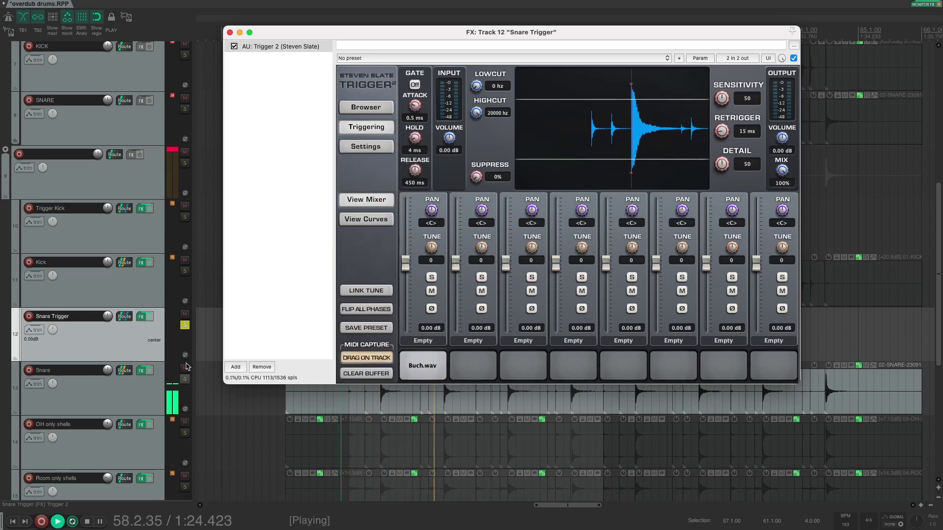
- Compare the soloed snare with the full kit, and raise the Buch.wav level to about 11.1 dB
left_click(185, 325)
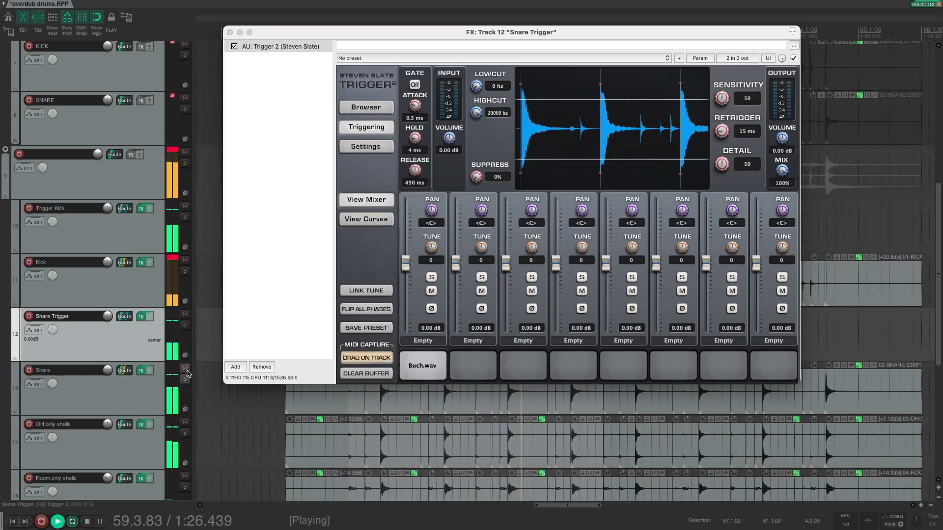
left_click(185, 326)
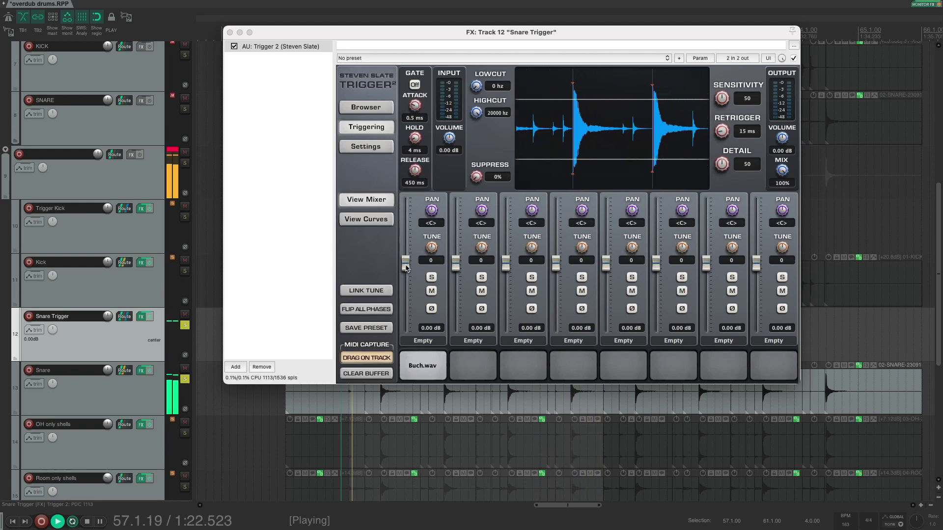
left_click_drag(406, 264, 407, 221)
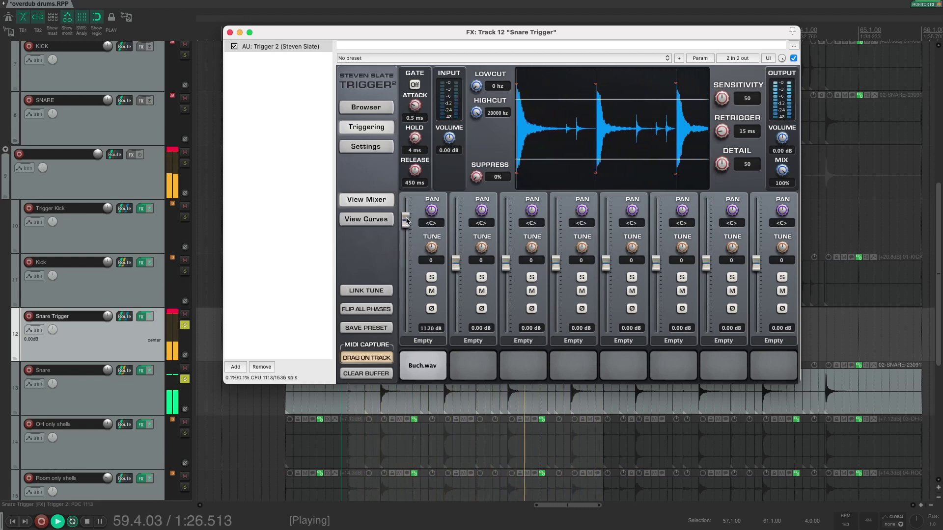
left_click(432, 292)
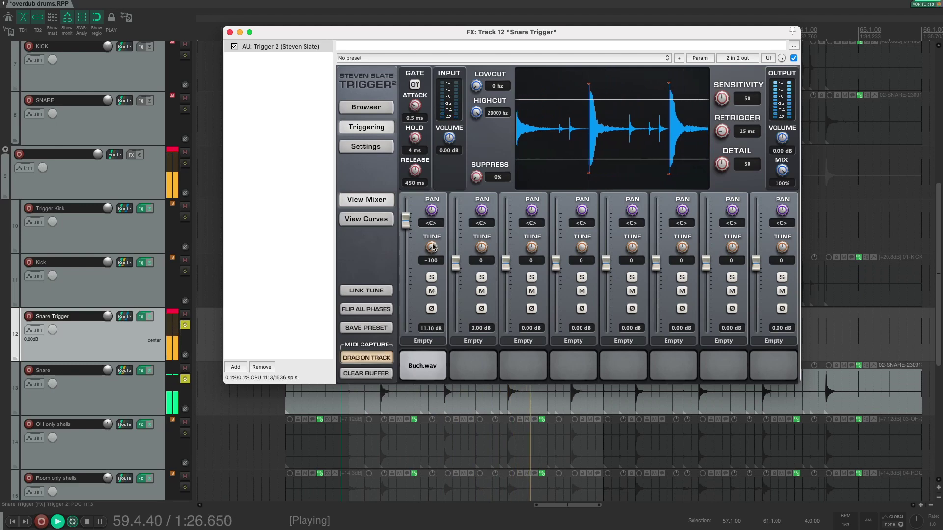
- Tune the Buch.wav sample to 44, check it muted and unmuted against the recorded snare, and stop playback
left_click_drag(431, 251, 431, 273)
left_click(431, 292)
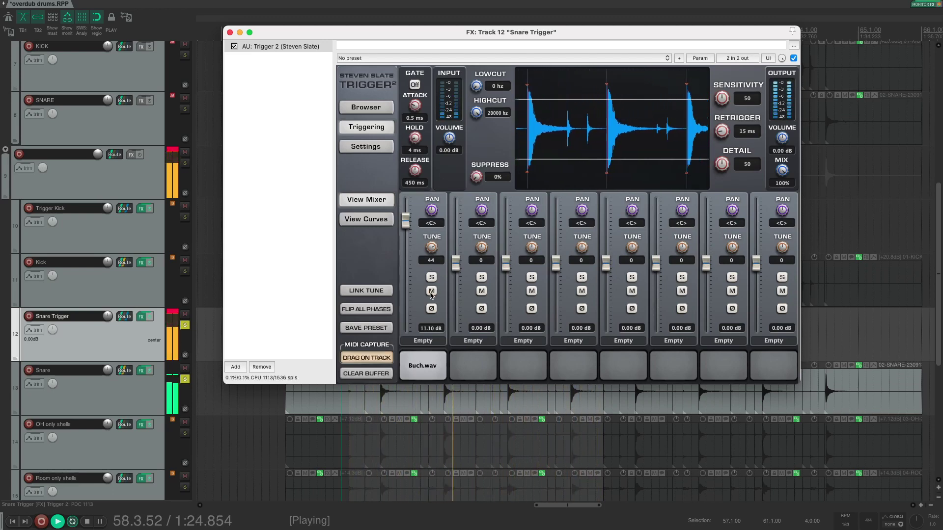
left_click(431, 291)
key("space")
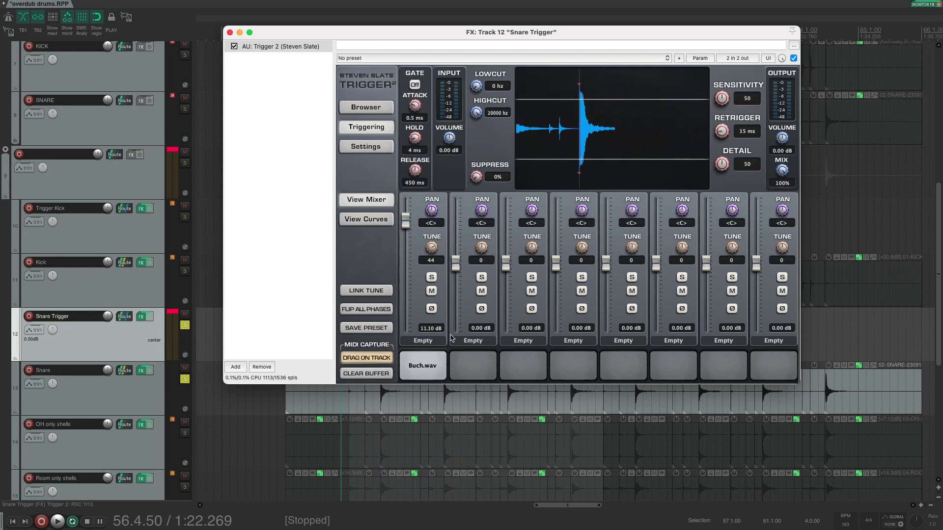
left_click(364, 109)
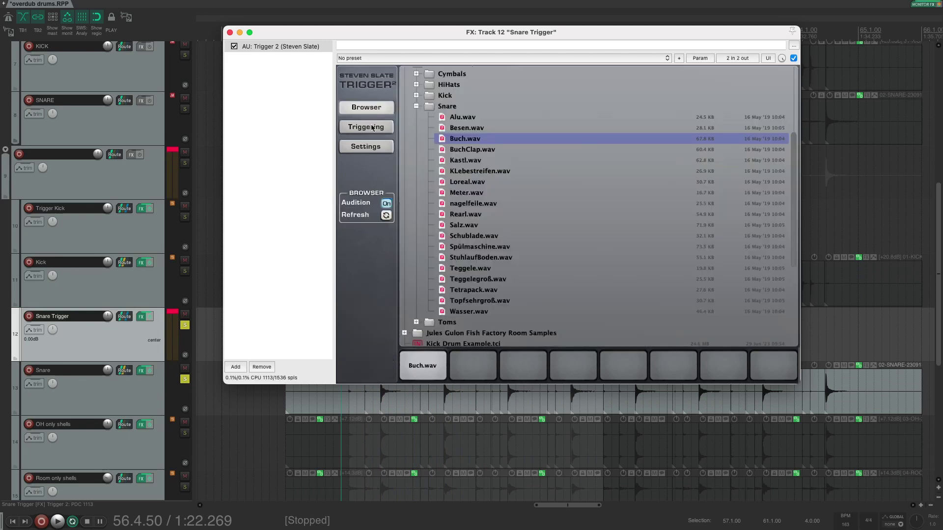
scroll(475, 241, "up", 3)
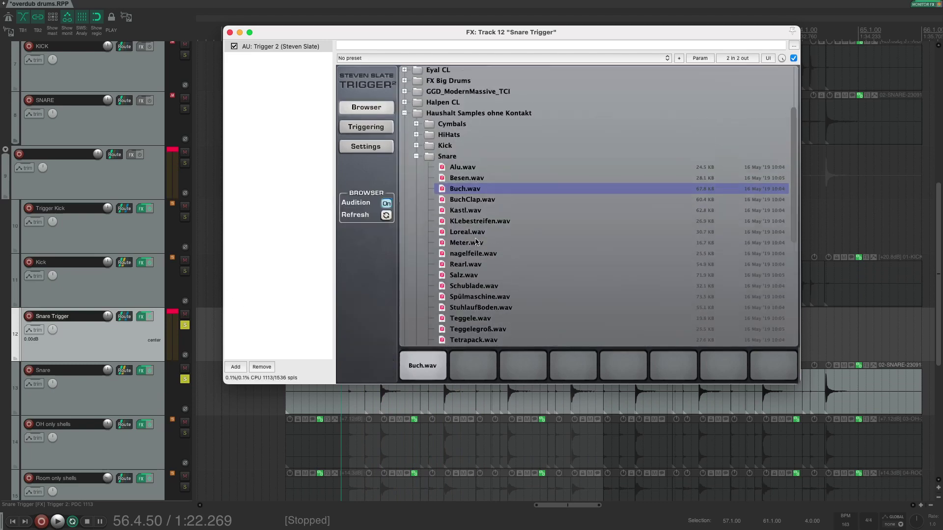
left_click(417, 156)
left_click(416, 157)
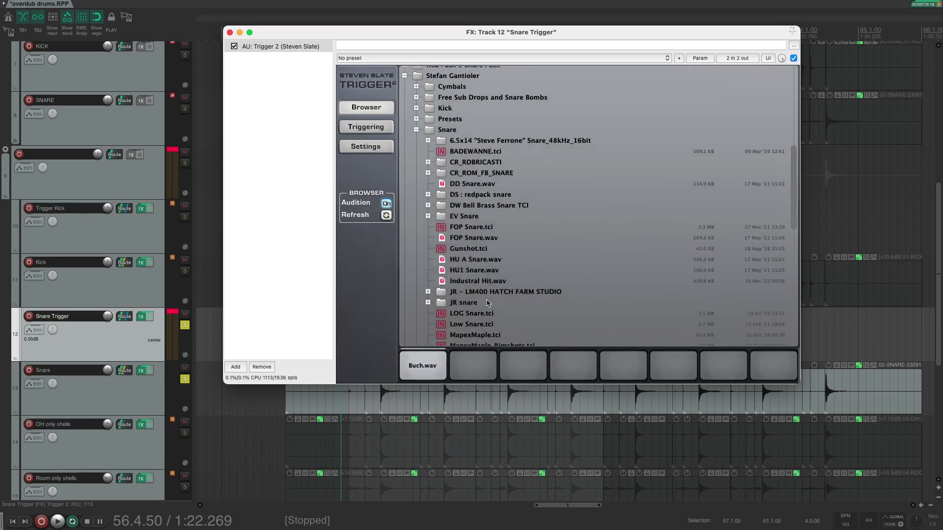
scroll(471, 221, "down", 4)
left_click_drag(467, 193, 472, 366)
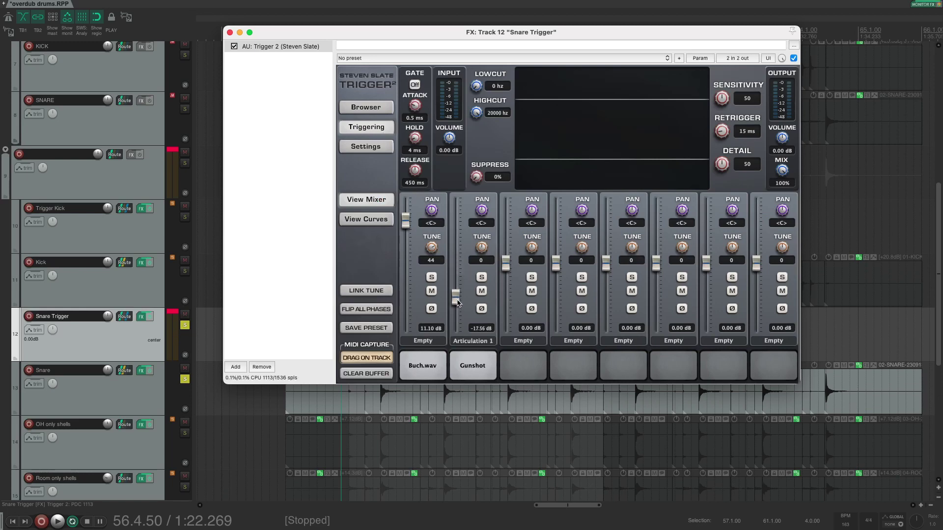
- Set the Gunshot level to -6.50 dB during playback, and unsolo the Snare Trigger track before stopping
key("space")
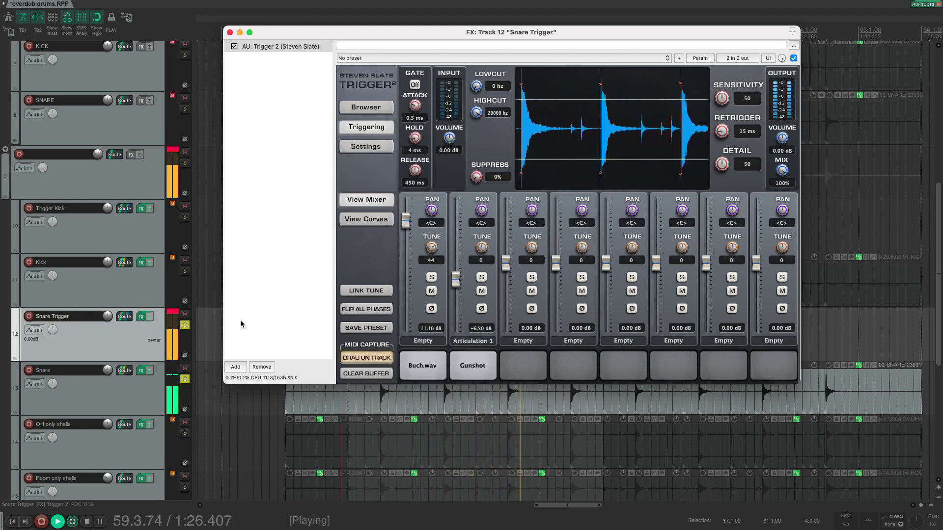
left_click(184, 315)
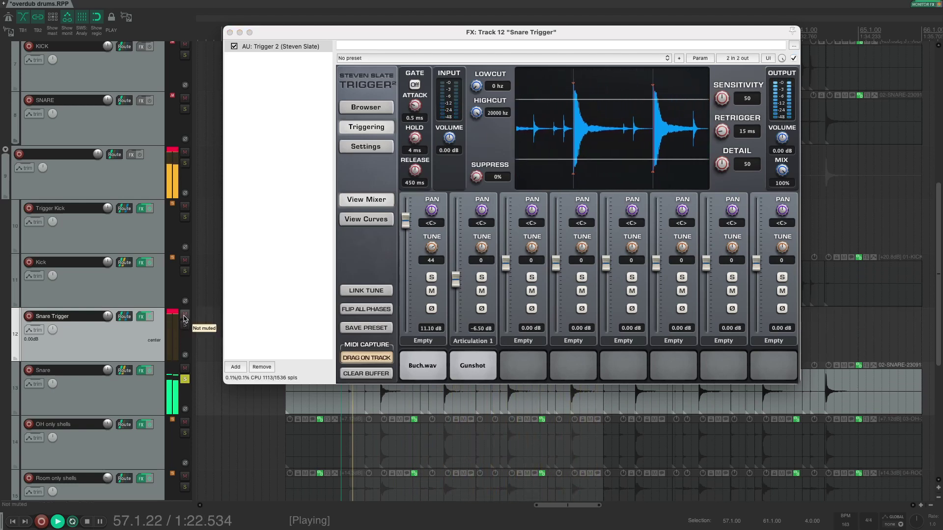
key("space")
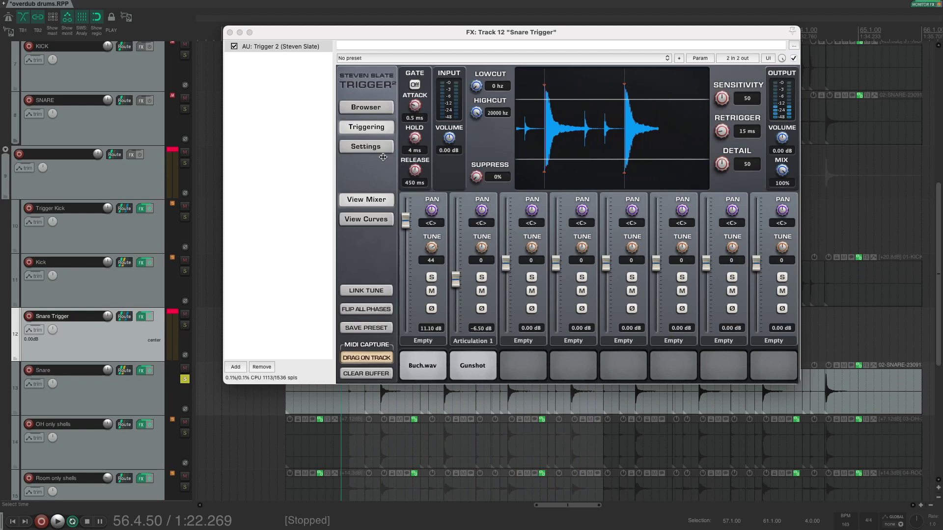
- Load beat snare.wav into the third sample slot, and audition the layered snare and the individual slots
left_click(371, 107)
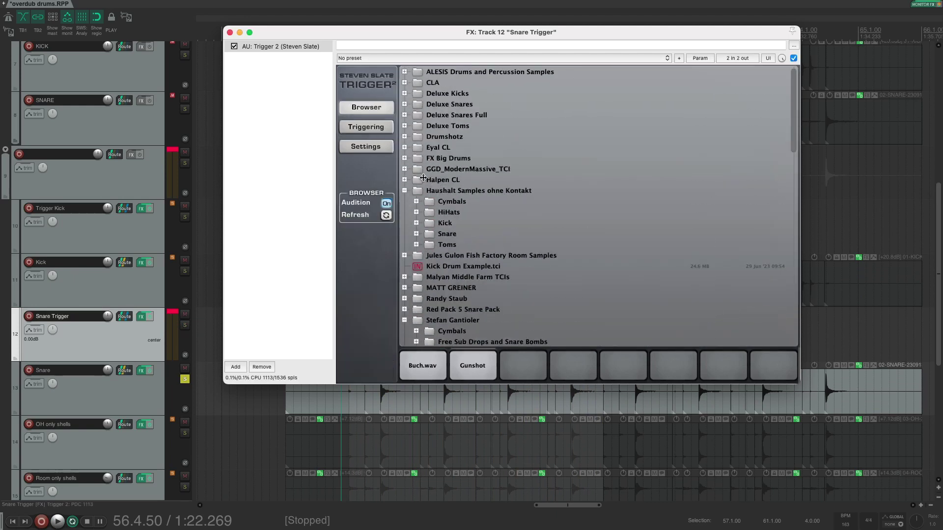
left_click_drag(409, 178, 523, 368)
key("space")
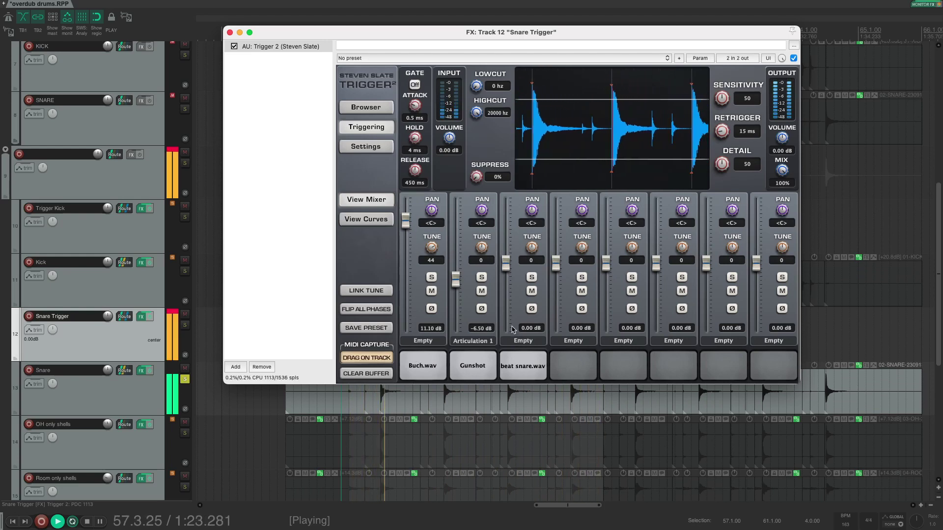
key("space")
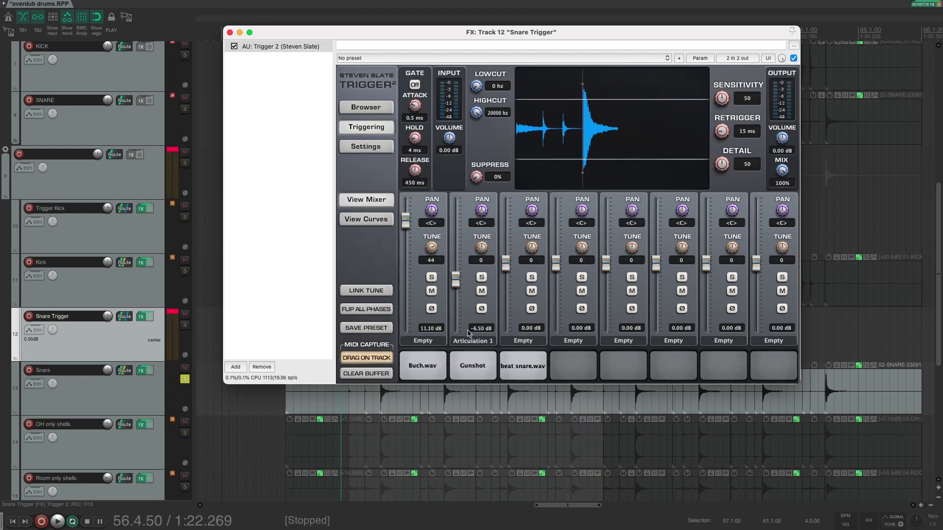
left_click(419, 367)
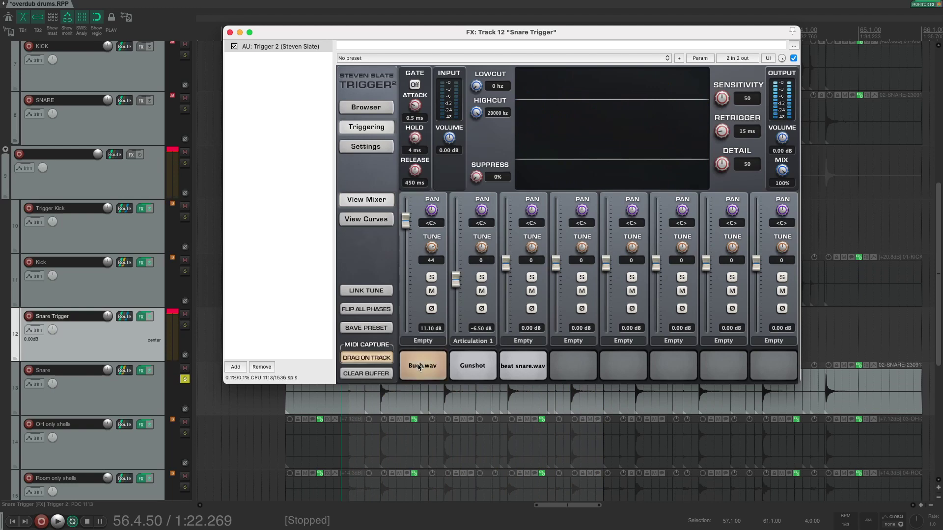
left_click(419, 367)
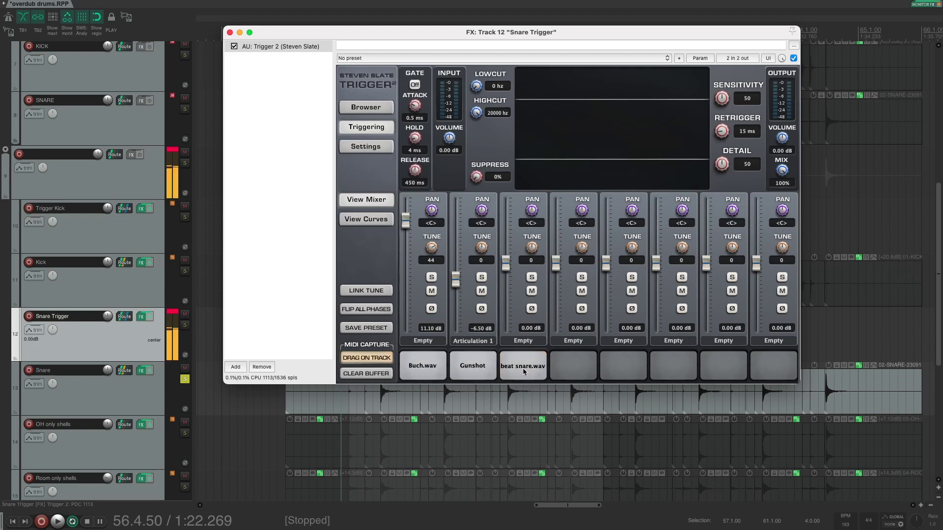
- Play the soloed Snare track and compare it with the Snare Trigger track muted and unmuted
key("space")
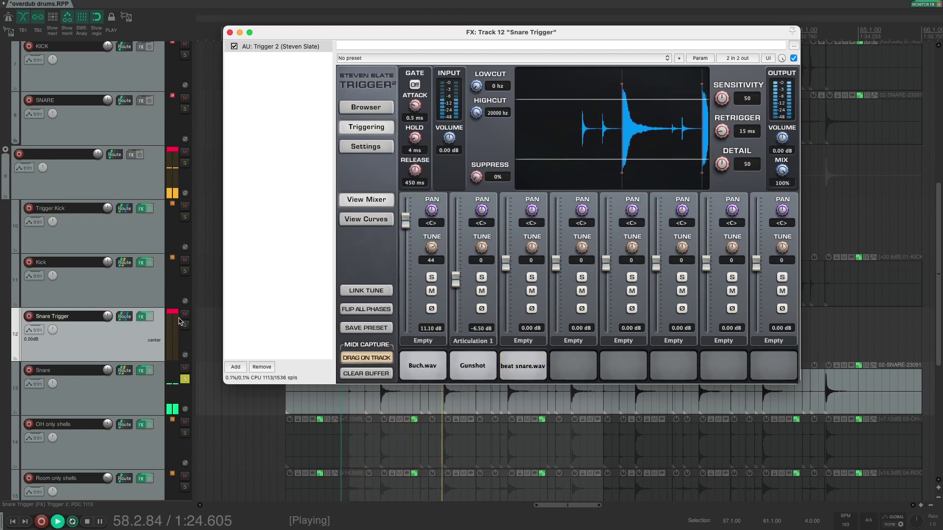
key("space")
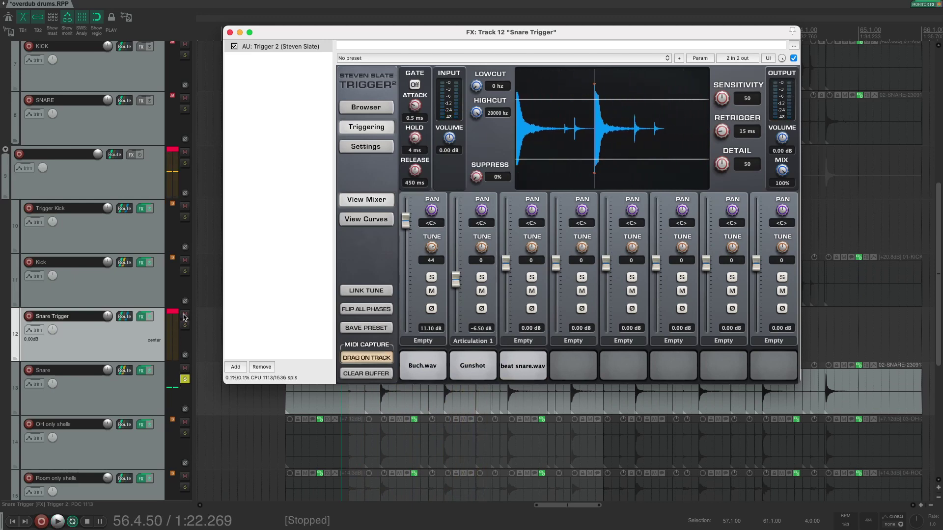
left_click(185, 315)
key("space")
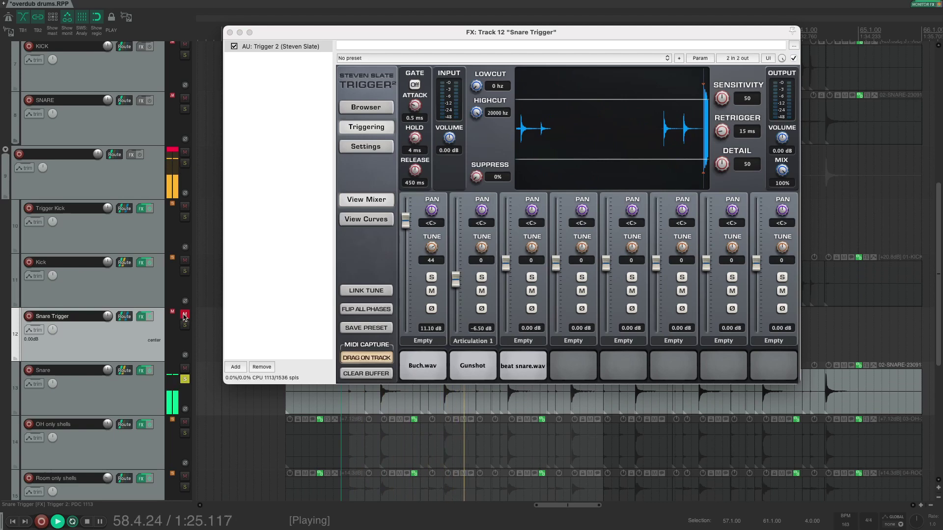
left_click(185, 315)
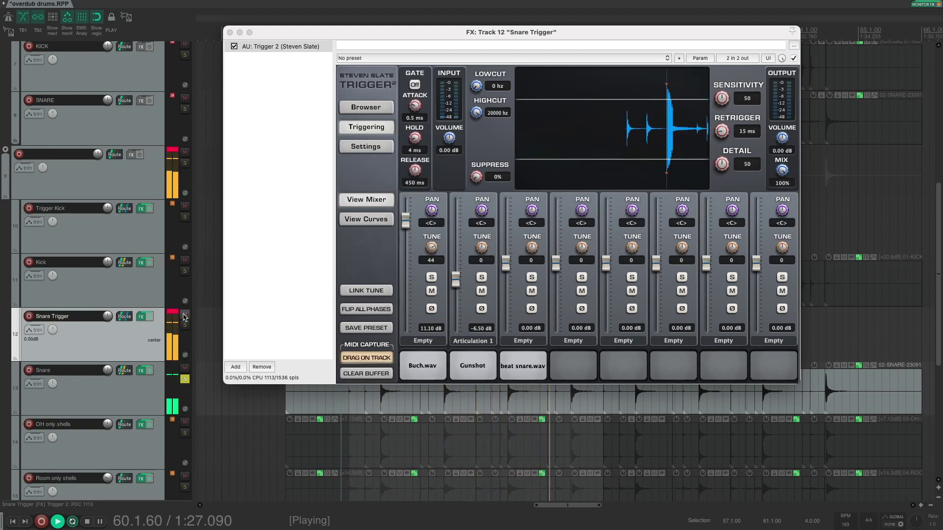
key("space")
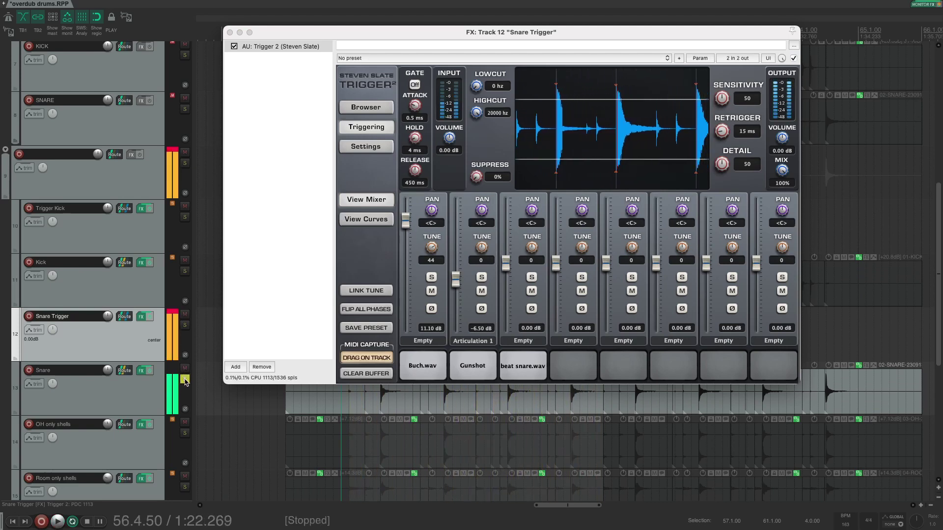
- Unsolo the Snare track and compare the full kit with the Trigger Kick and Snare Trigger tracks muted and unmuted together
left_click(181, 378)
key("space")
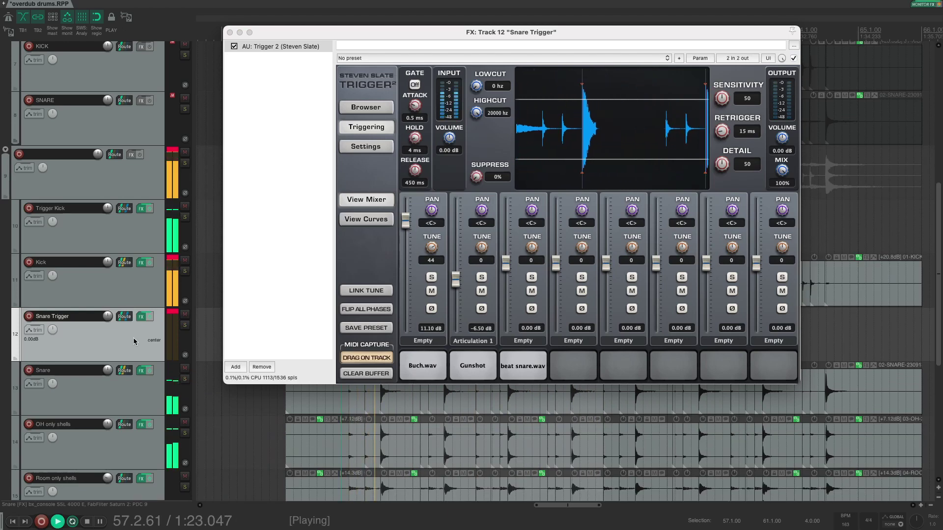
left_click(125, 235, "super")
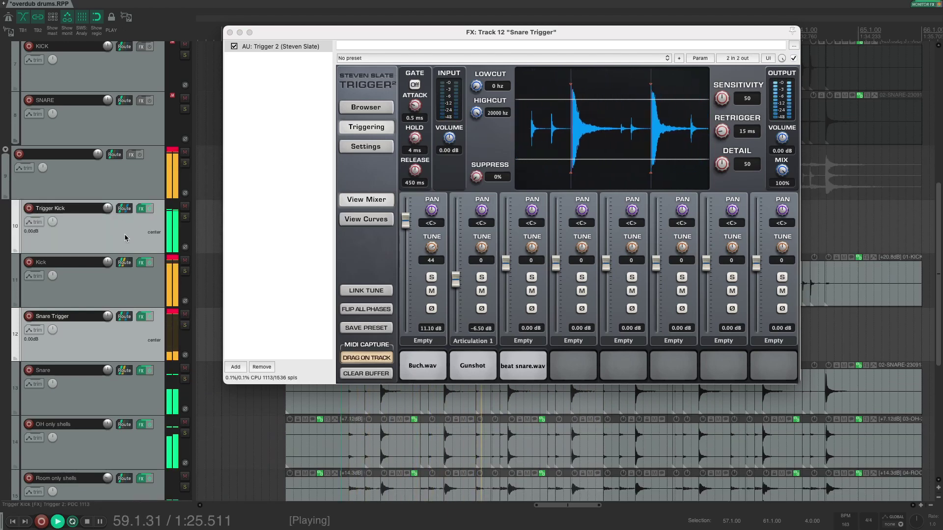
left_click(185, 210)
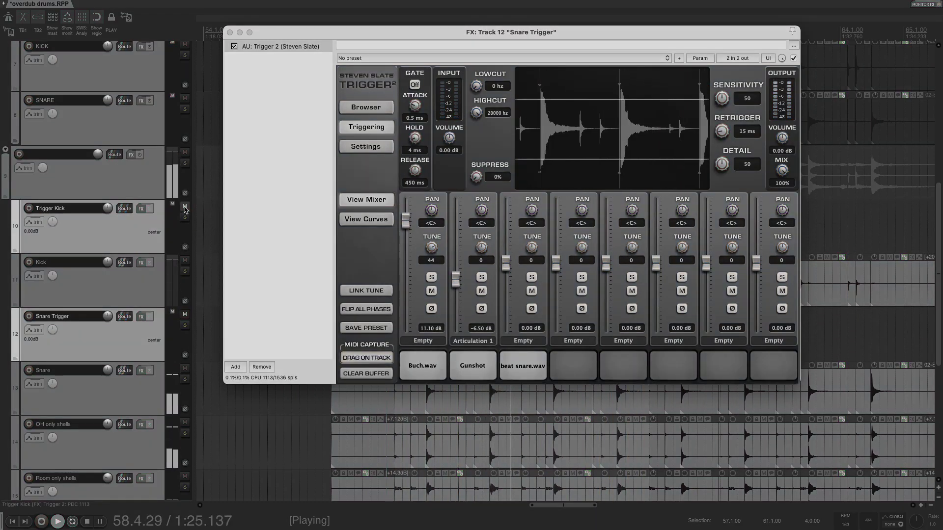
left_click(184, 209)
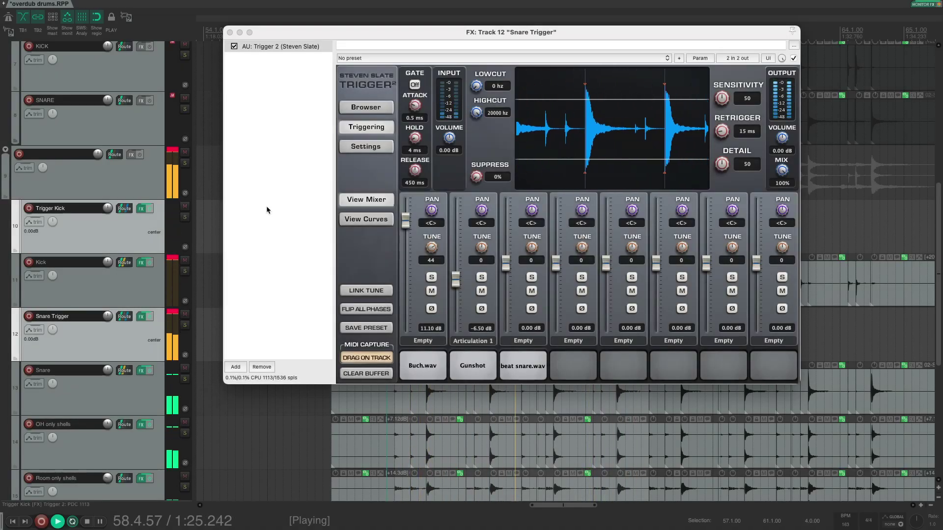
key("space")
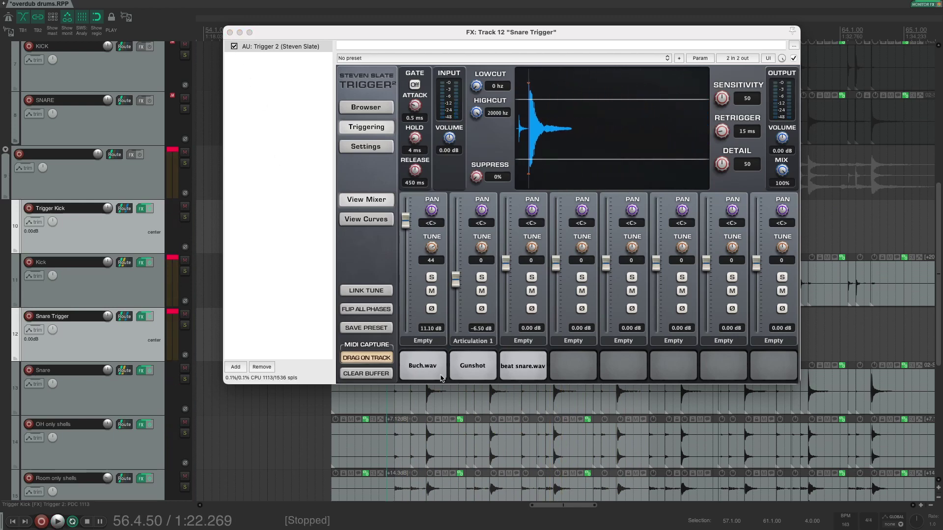
left_click_drag(432, 370, 441, 378)
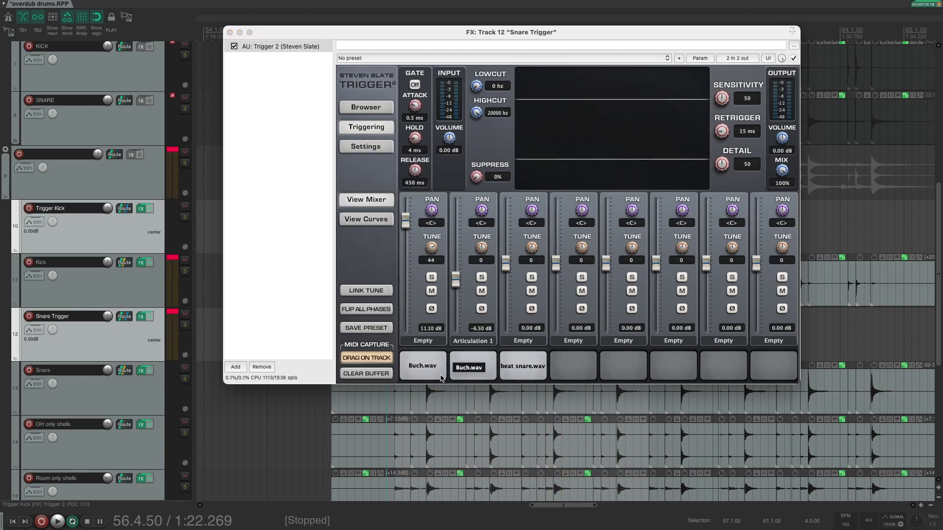